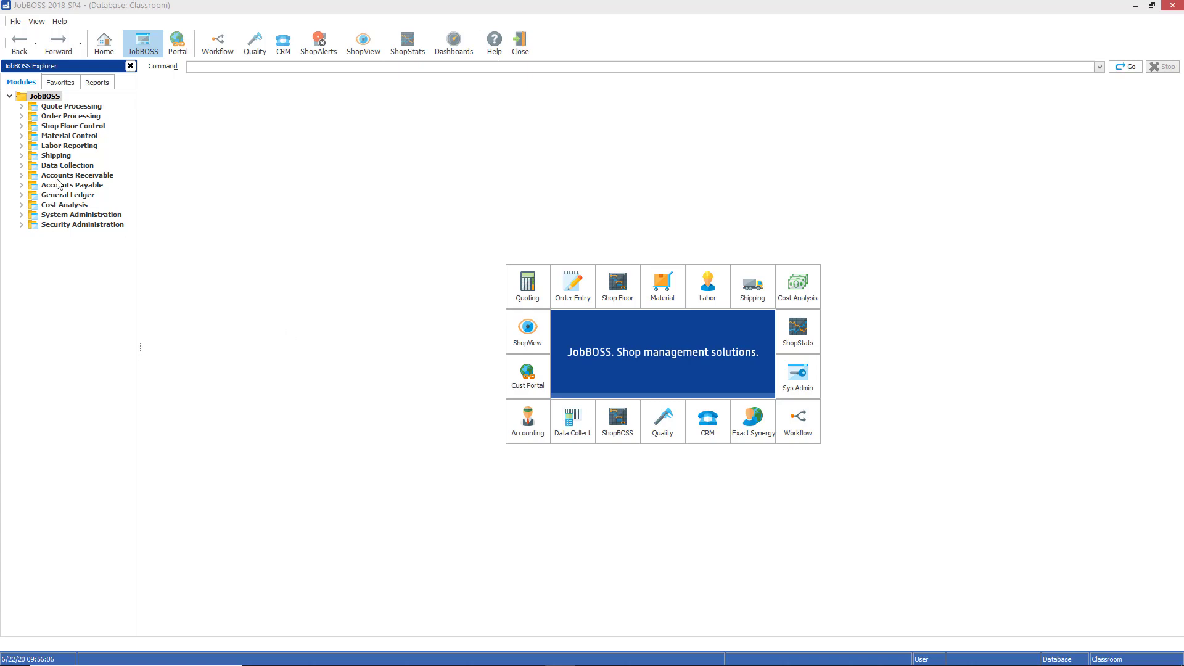
Load job 12345 in Pick Material, listing its 14 GA CS sheet and 450 Stud Ball requirements
left_click(22, 137)
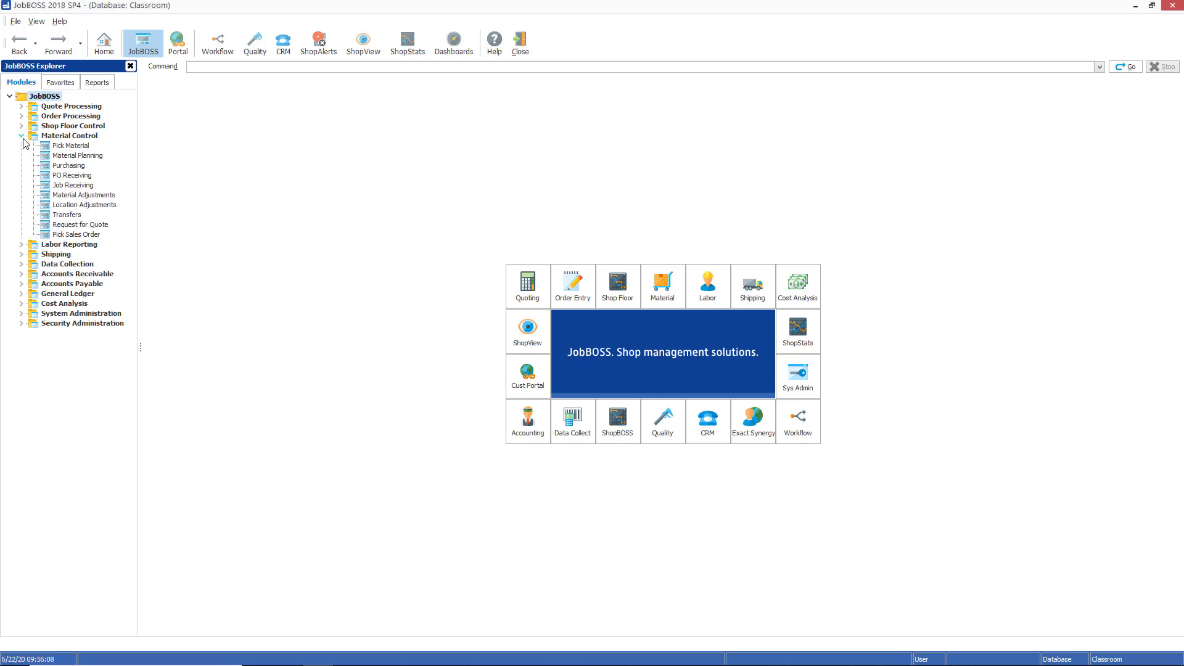
left_click(74, 148)
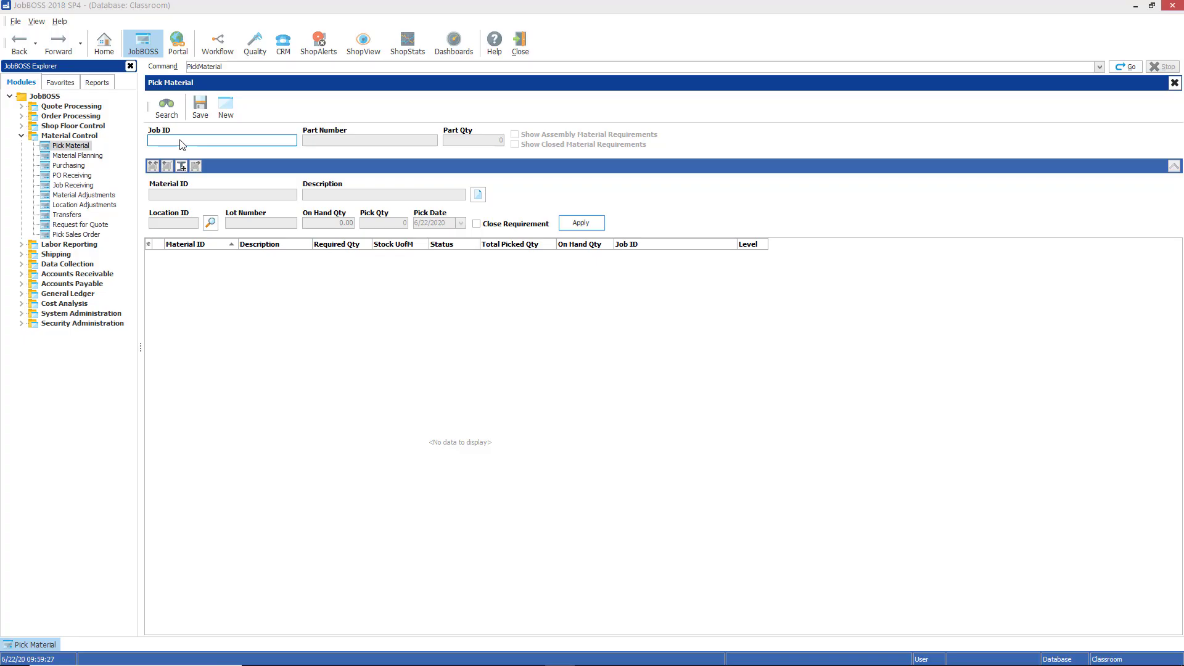
left_click(180, 140)
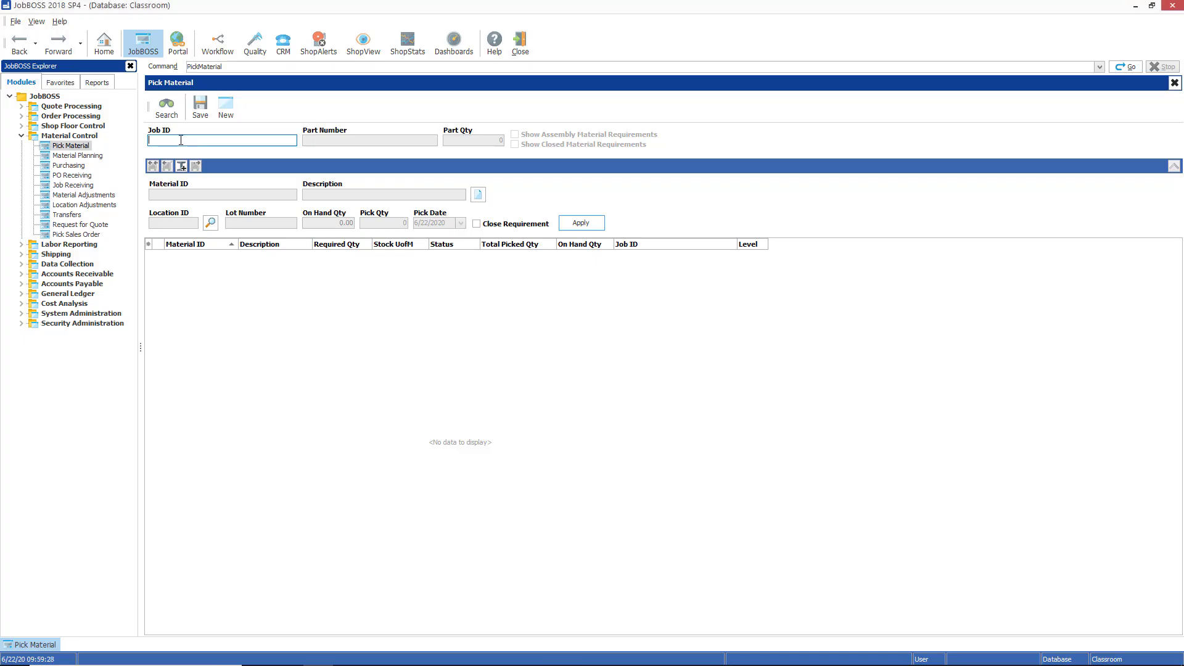
type("12345")
key("Tab")
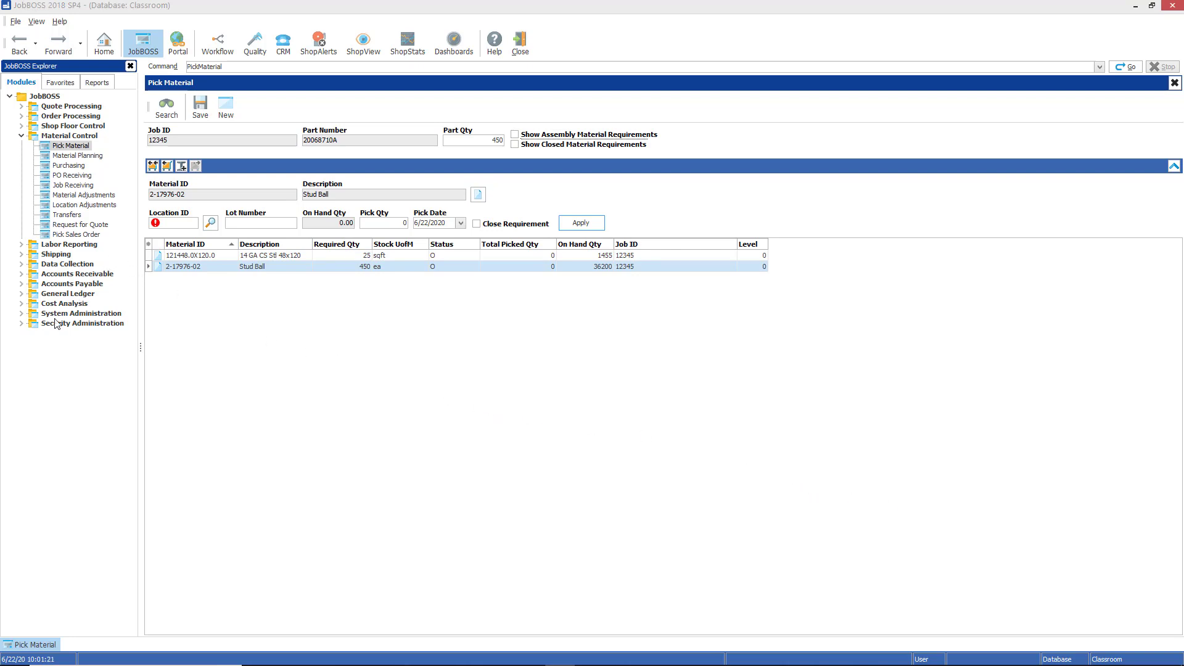
left_click(22, 315)
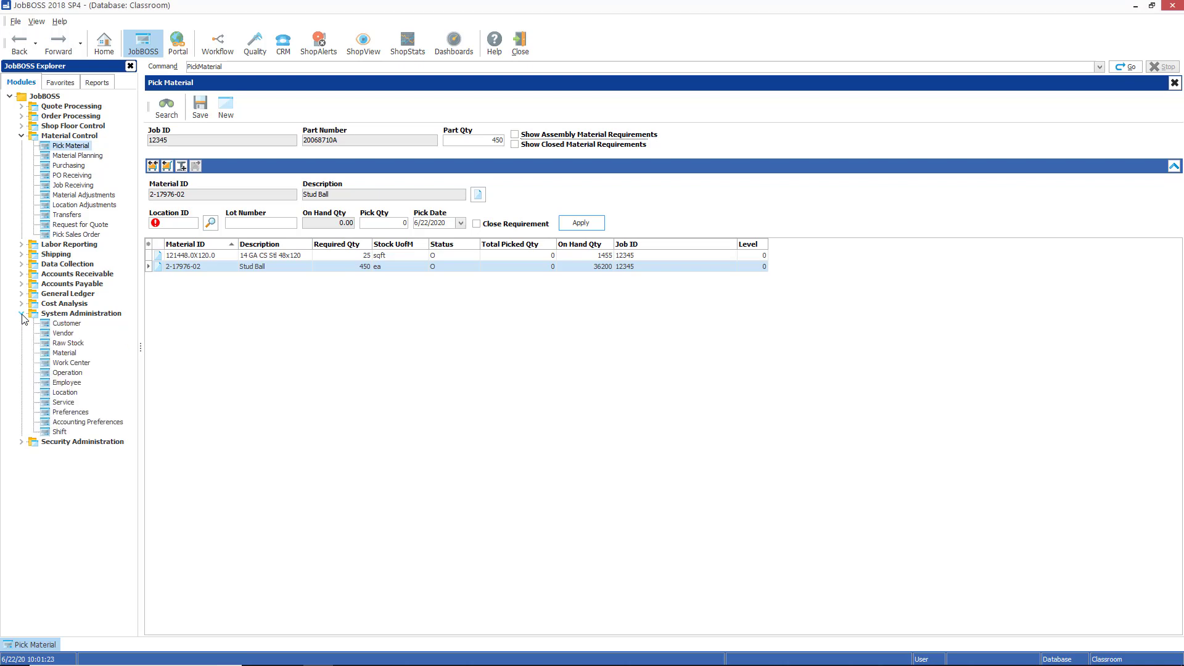
Load material 2-17976-02, the Stud Ball hardware item, in the Material screen
left_click(65, 353)
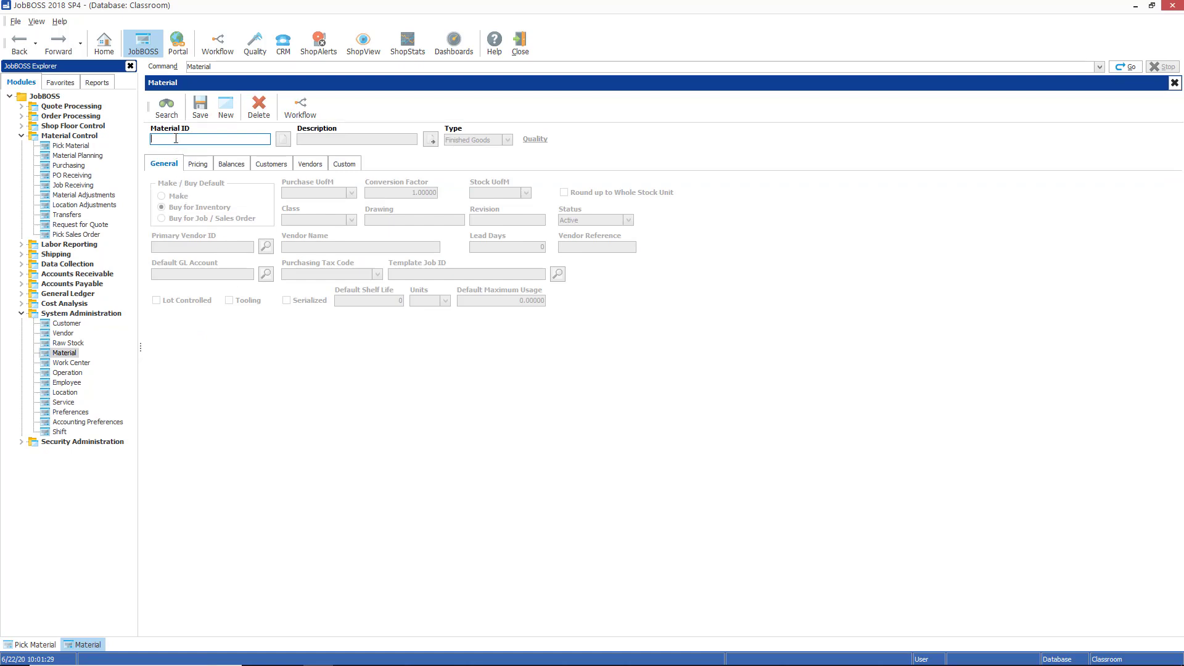
type("2-17976-02")
key("Tab")
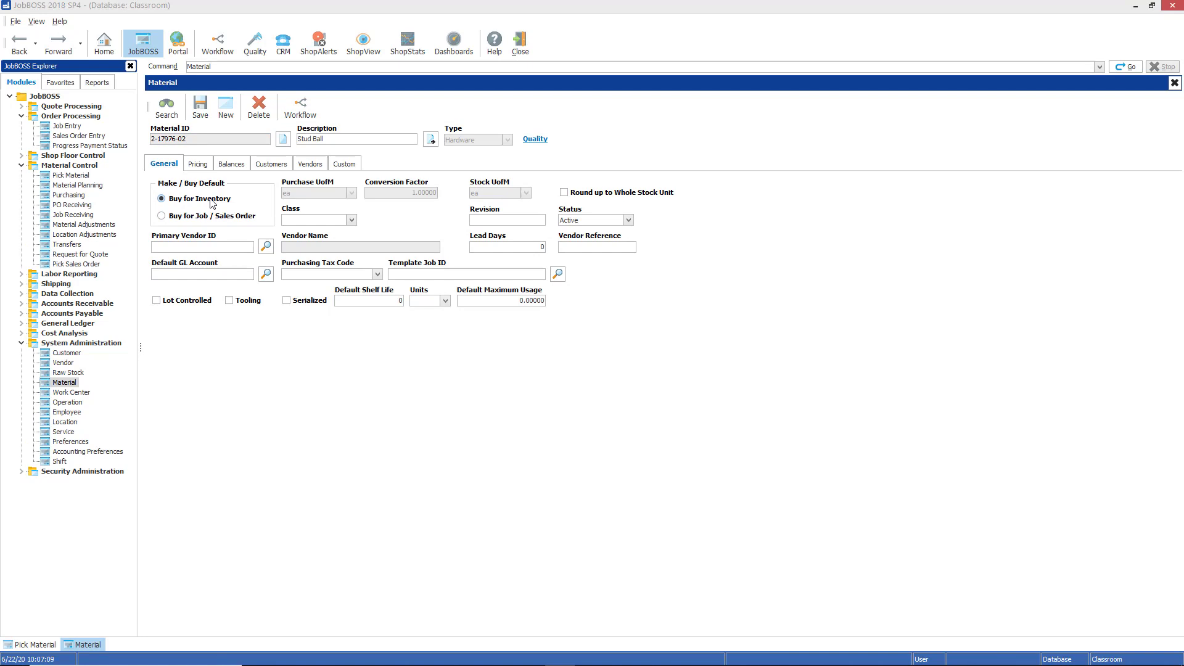
Load job 12345 in Job Entry and show Stud Ball's requirement: Pick, 450 ea, $382.50
left_click(66, 126)
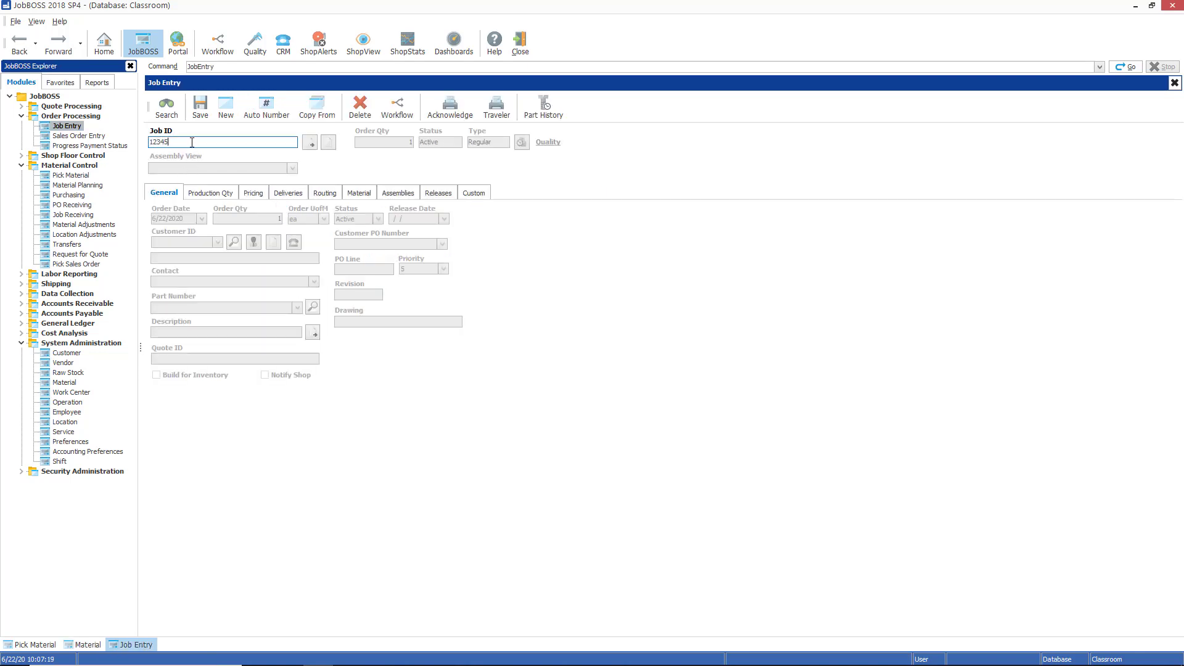
left_click(192, 142)
type("12345")
key("Tab")
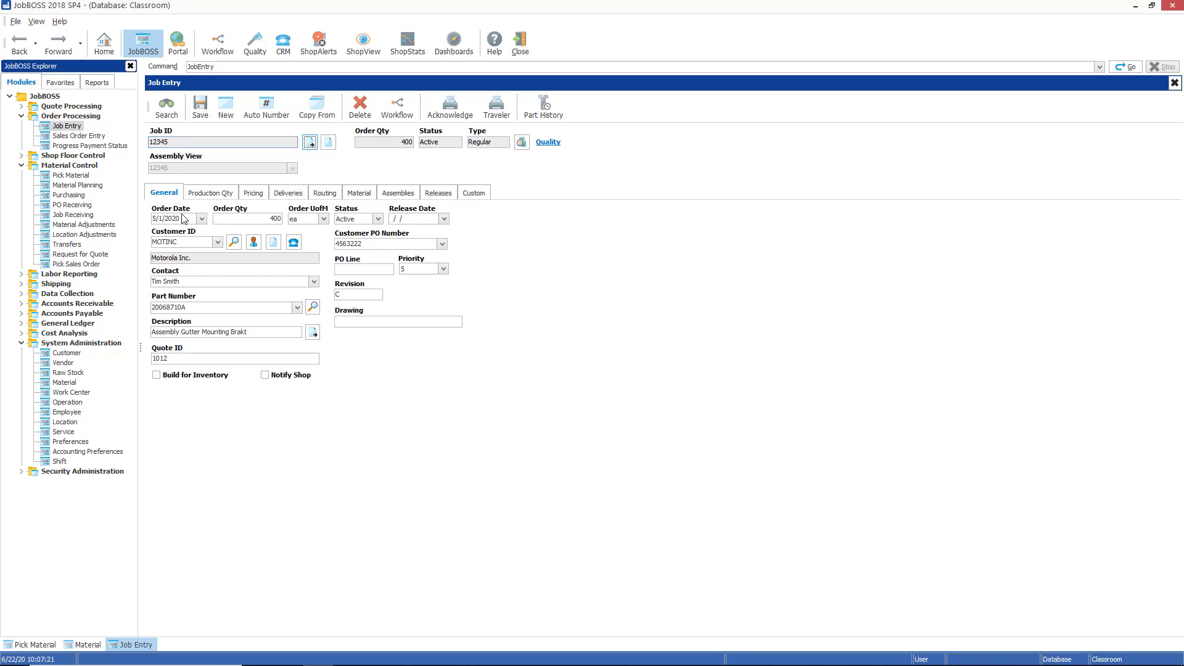
left_click(367, 195)
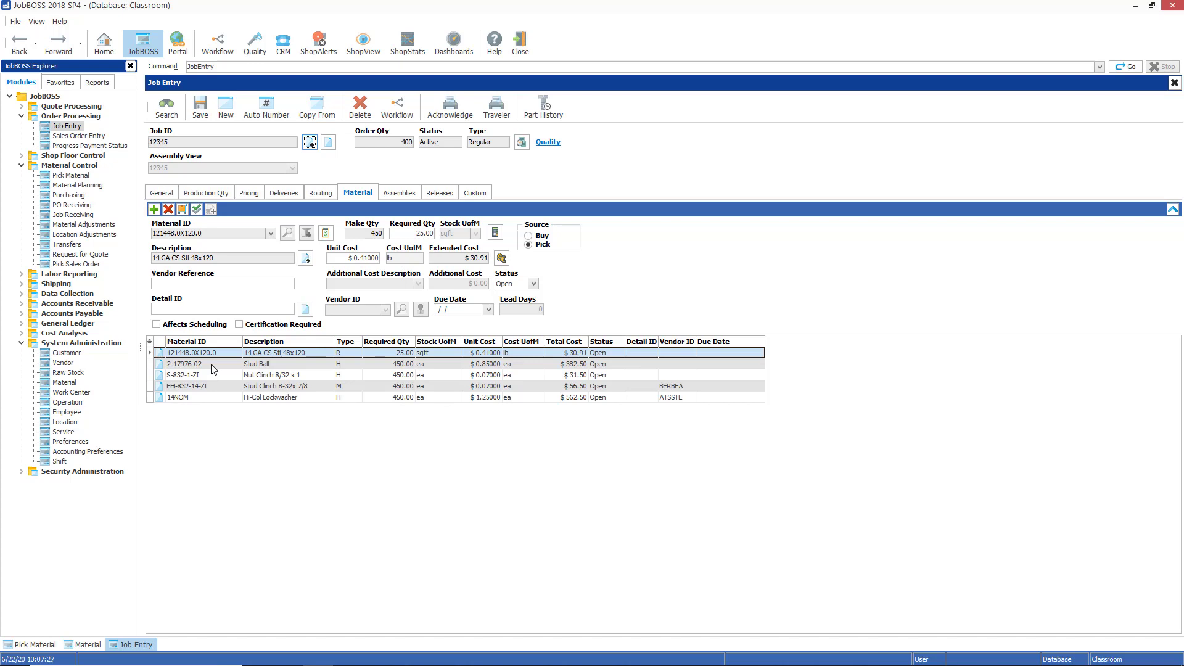
left_click(212, 365)
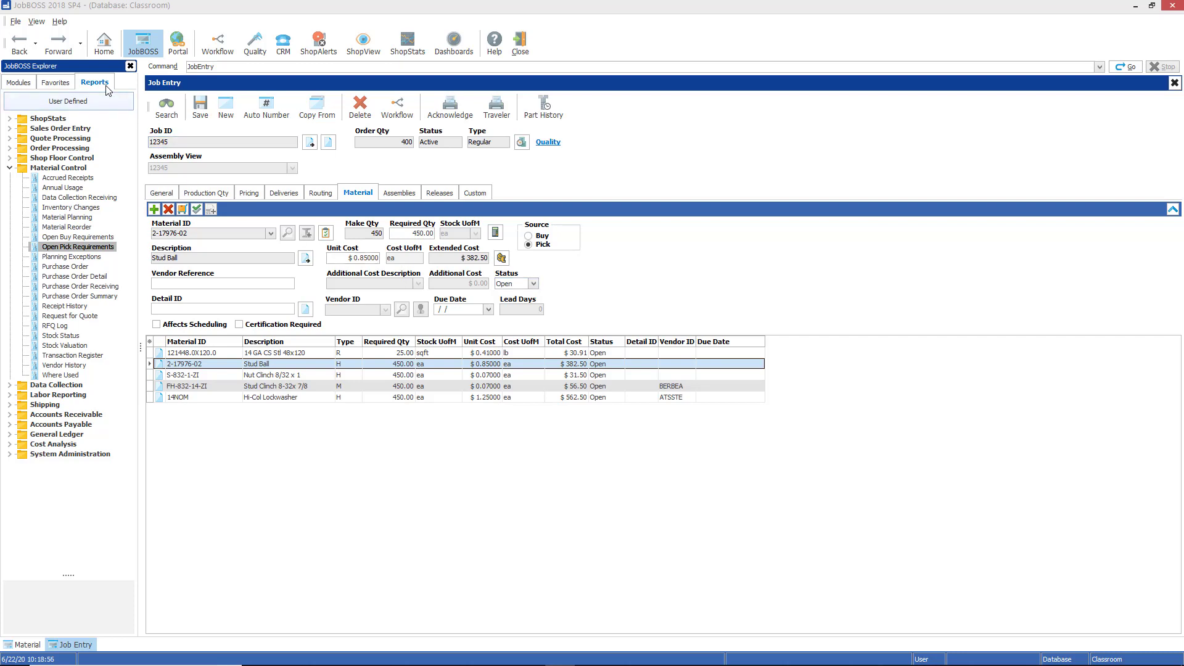
Switch the JobBOSS Explorer from the reports list back to the Modules tree
mouse_move(95, 250)
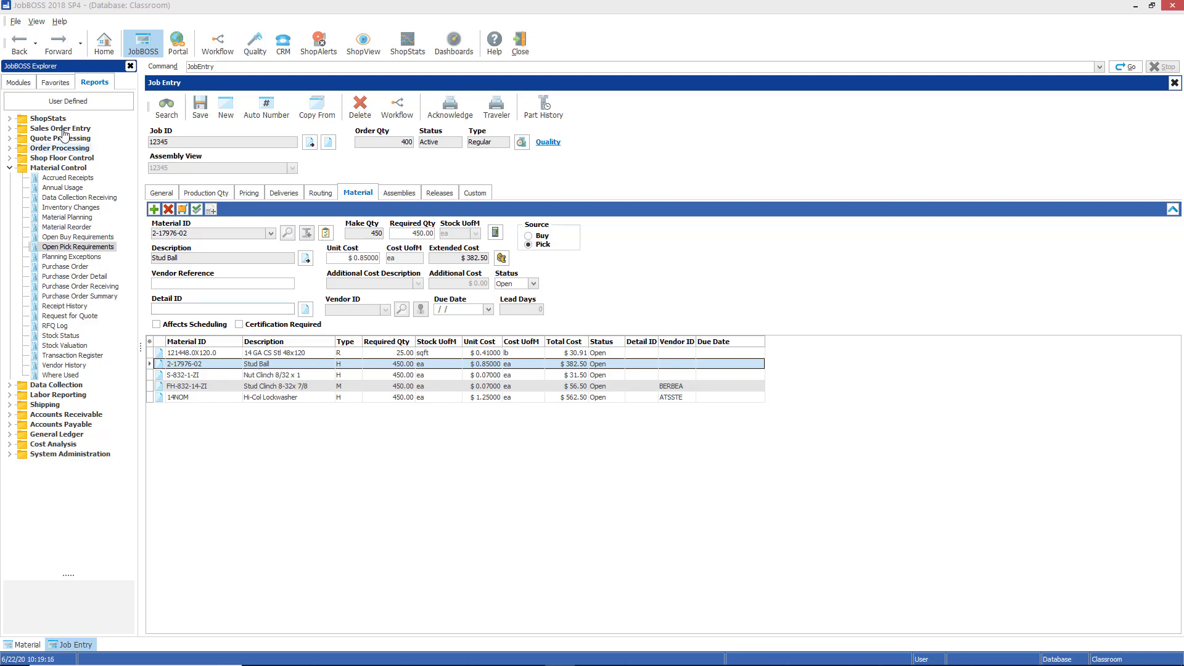
left_click(22, 83)
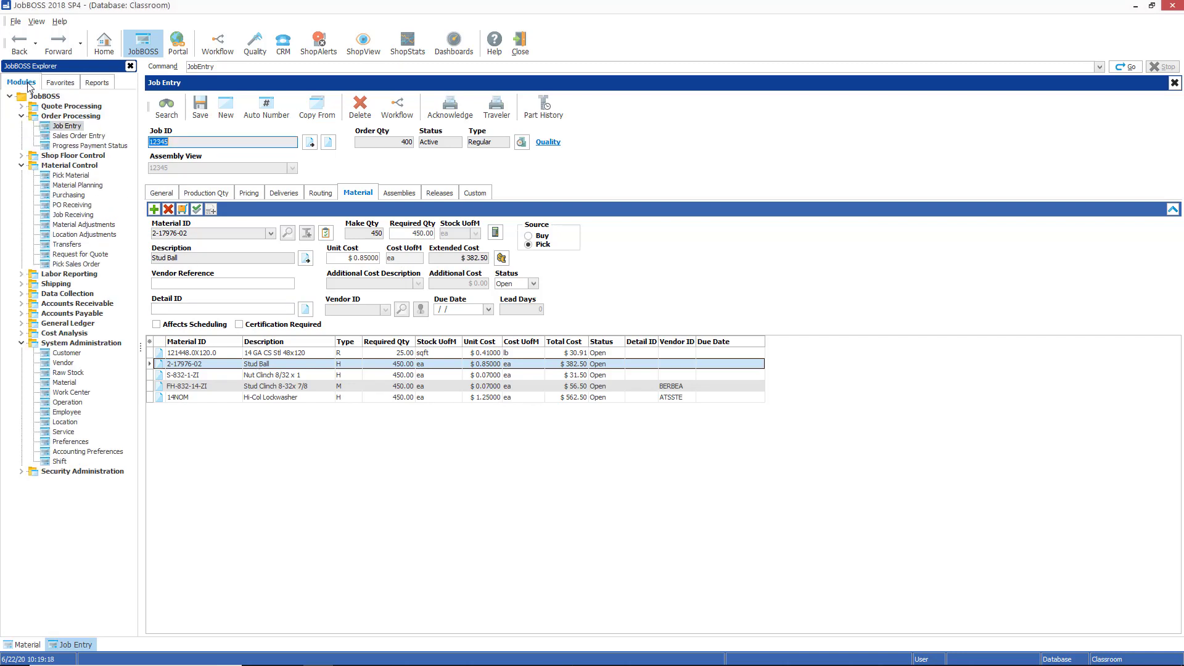
Load job 12345 in Pick Material again and select the Stud Ball requirement 2-17976-02
left_click(68, 177)
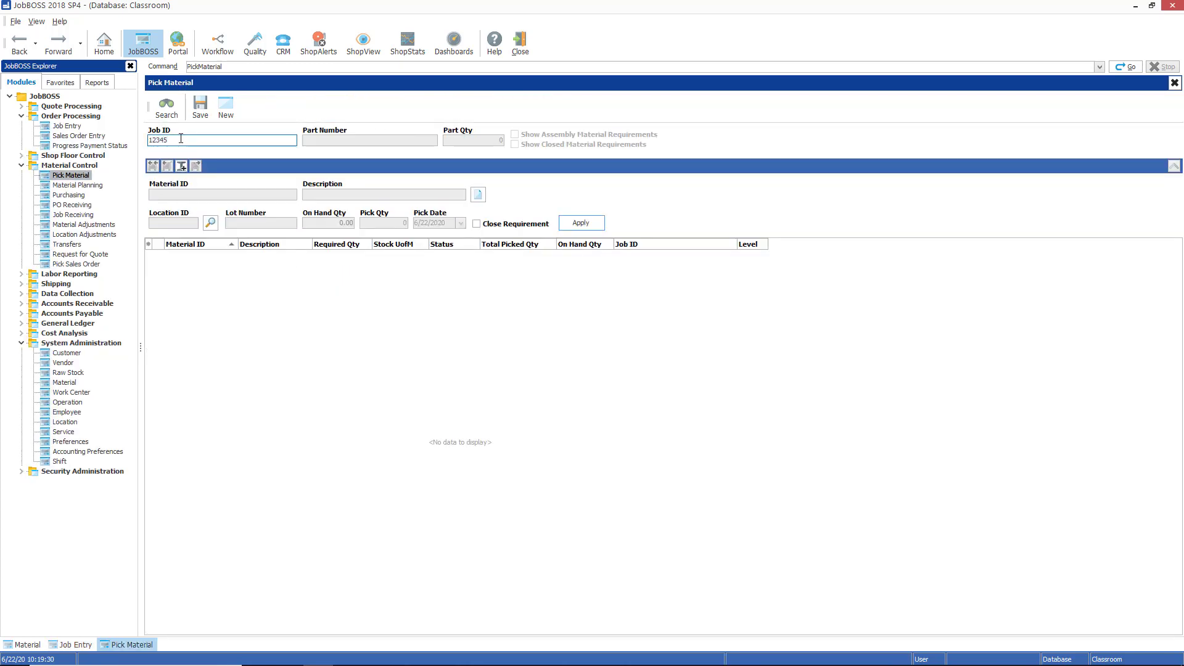
type("12345")
key("Tab")
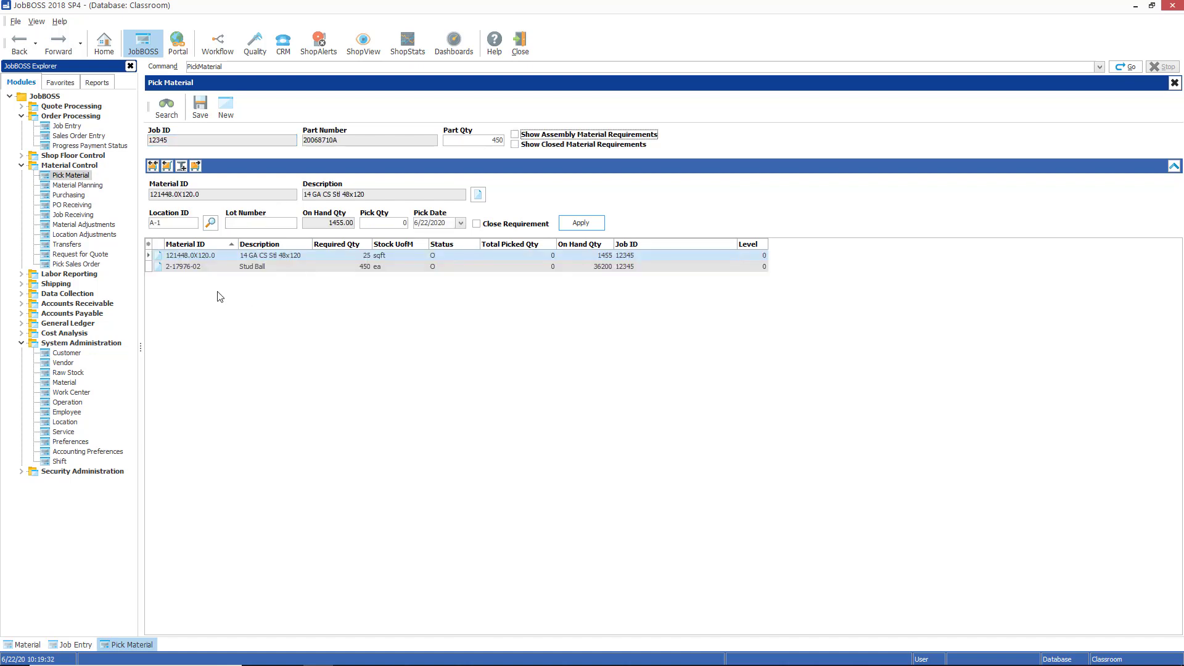
left_click(185, 266)
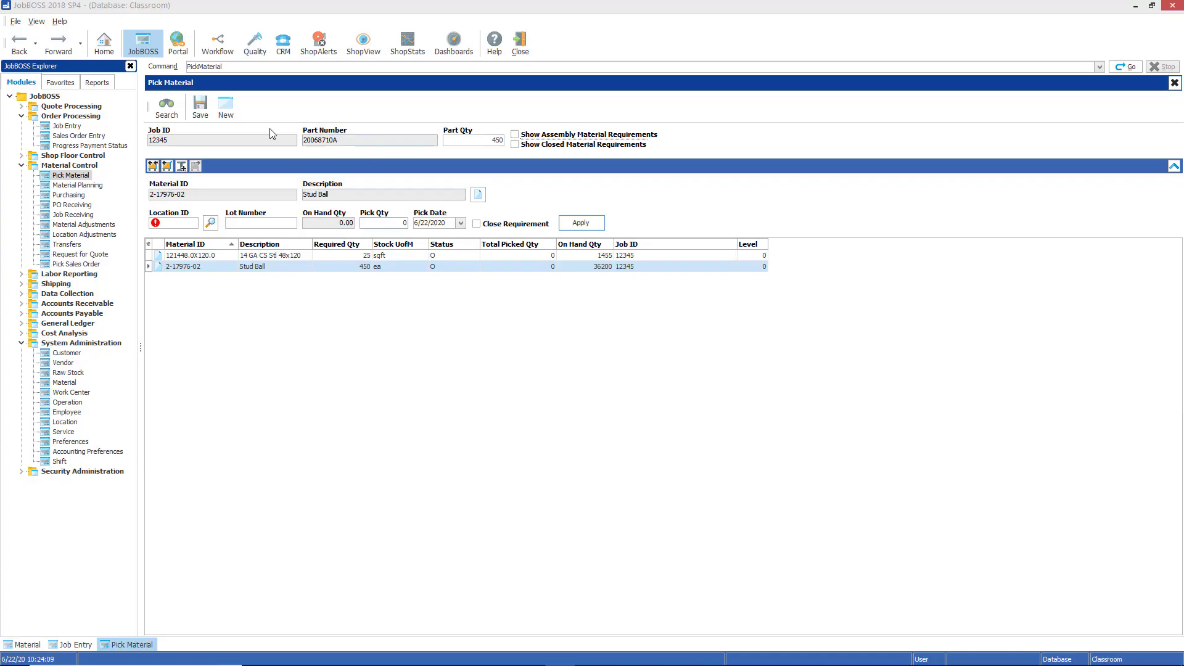
Close the standalone picking screen and launch Pick Material from job 12345's Material tab
left_click(521, 43)
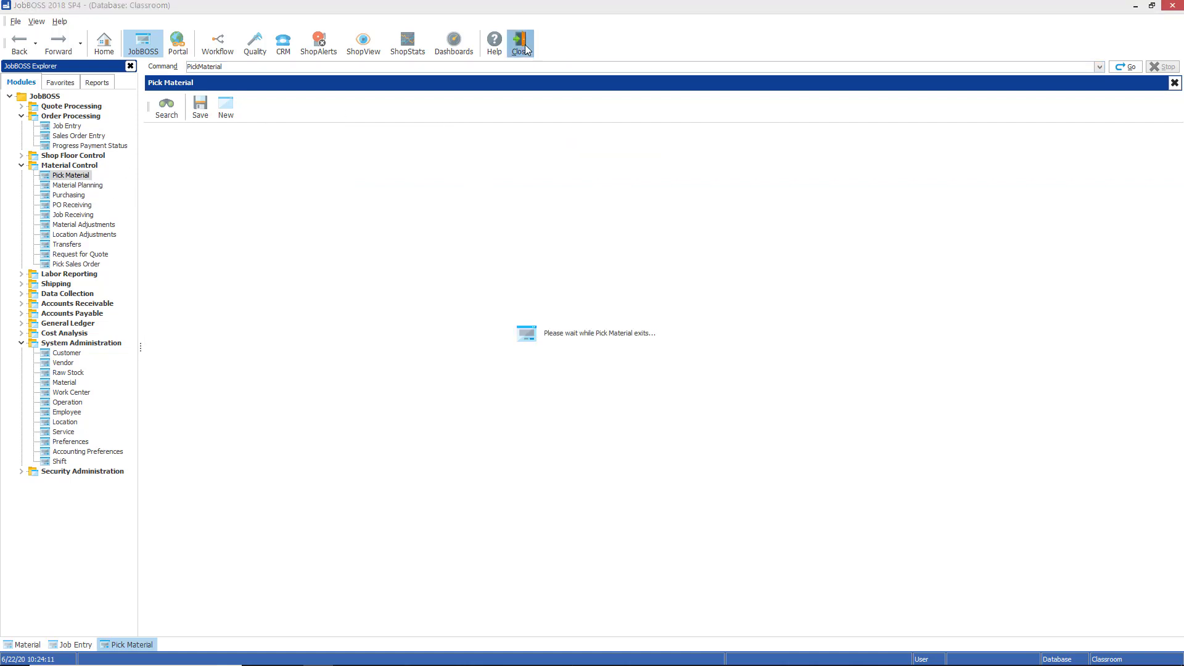
left_click(78, 645)
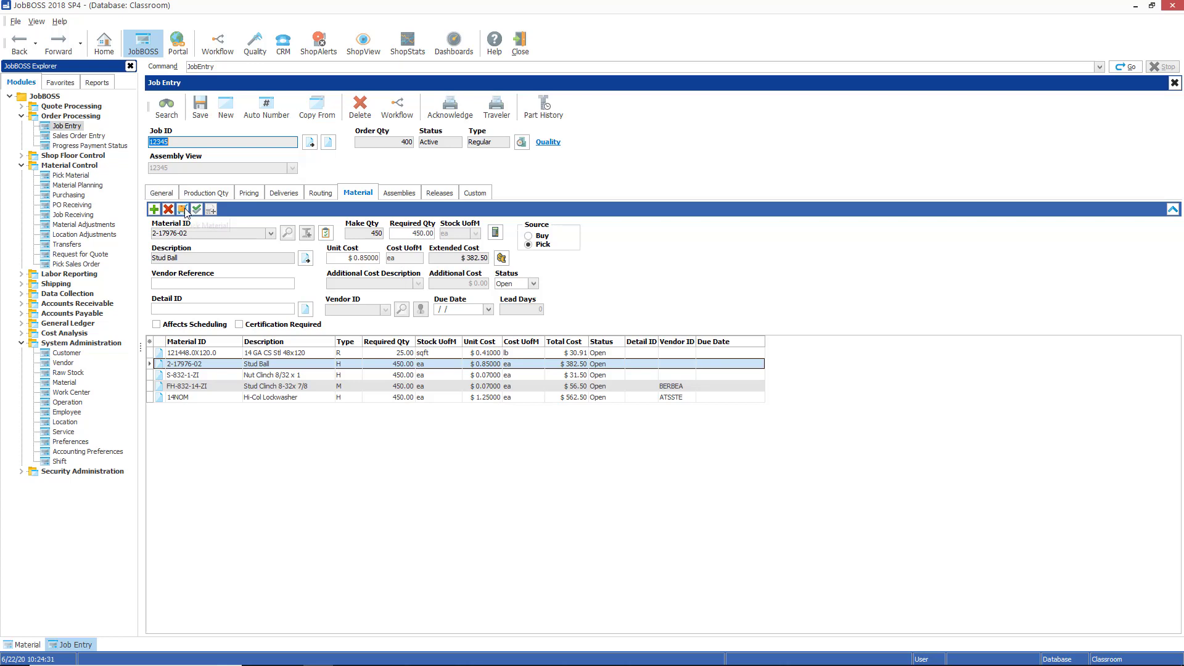
left_click(184, 210)
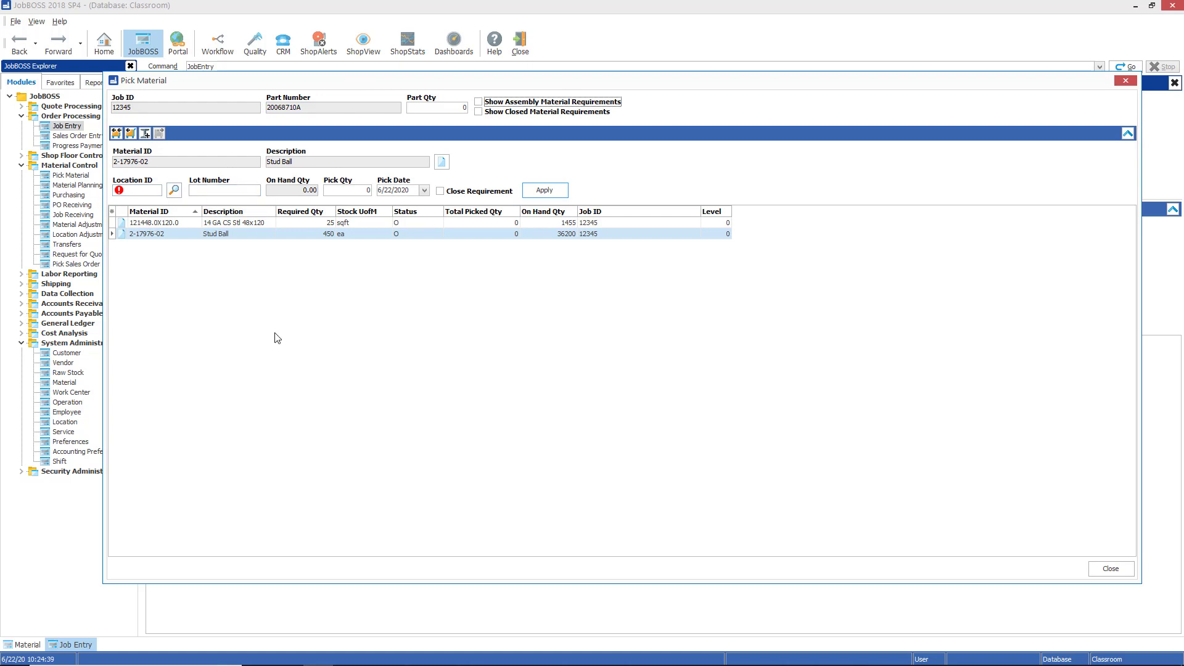
Pick 450 Stud Balls from location A-1 and close the requirement, leaving 35750 on hand
left_click(181, 236)
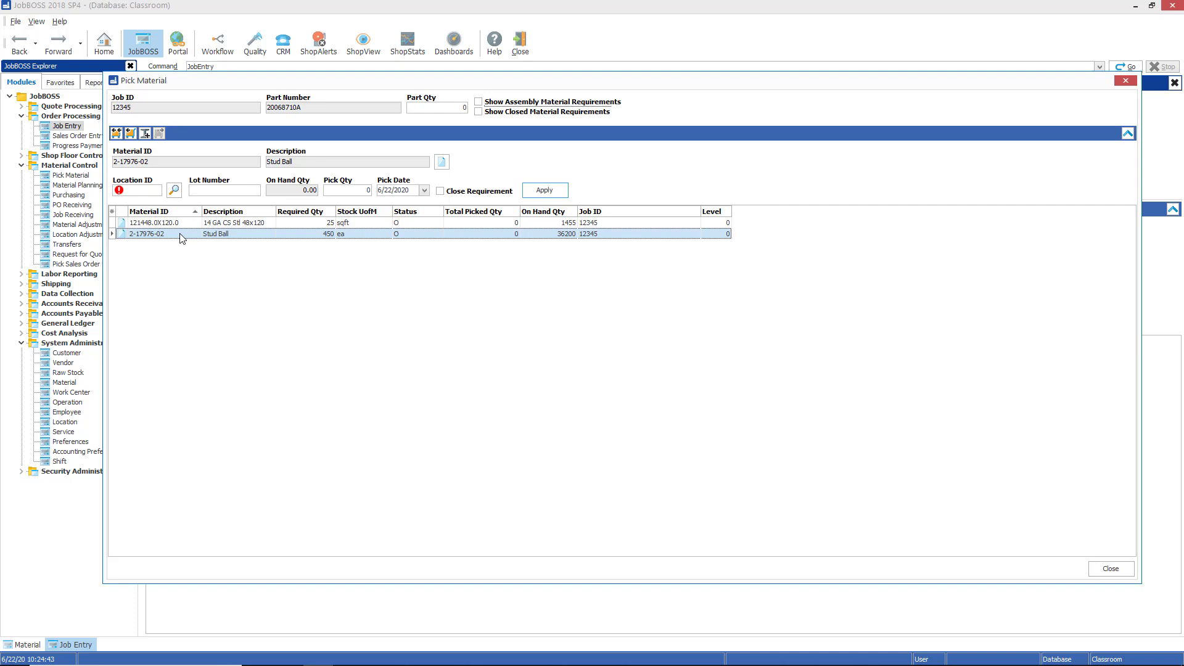
left_click(134, 188)
left_click(175, 192)
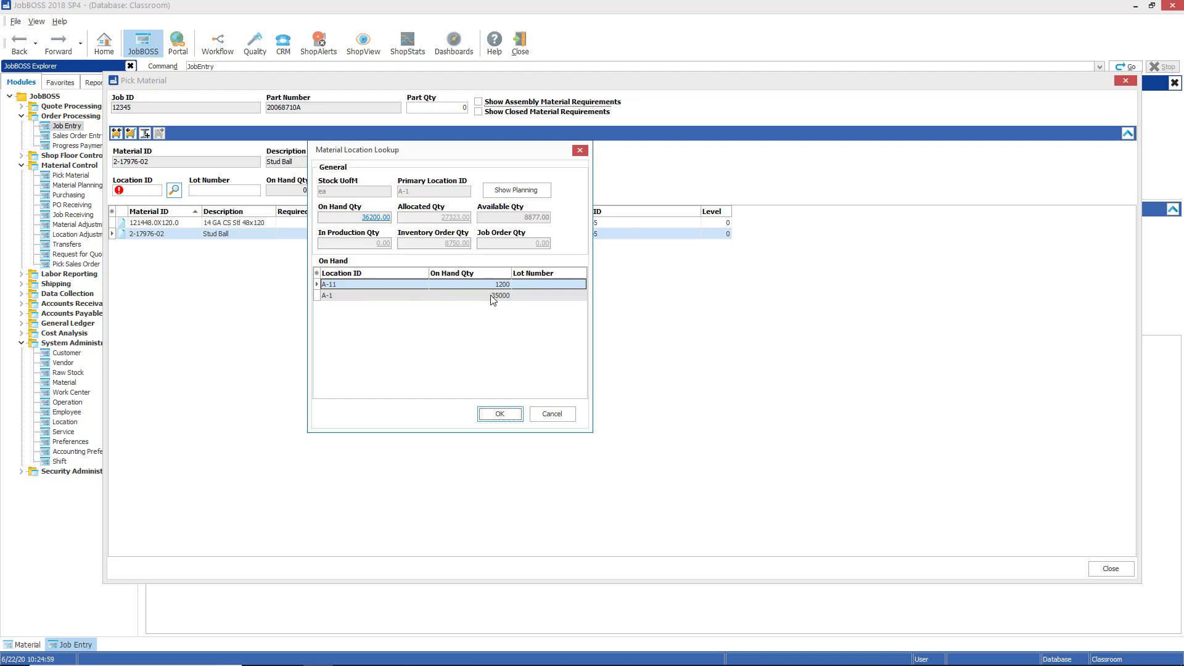
double_click(348, 297)
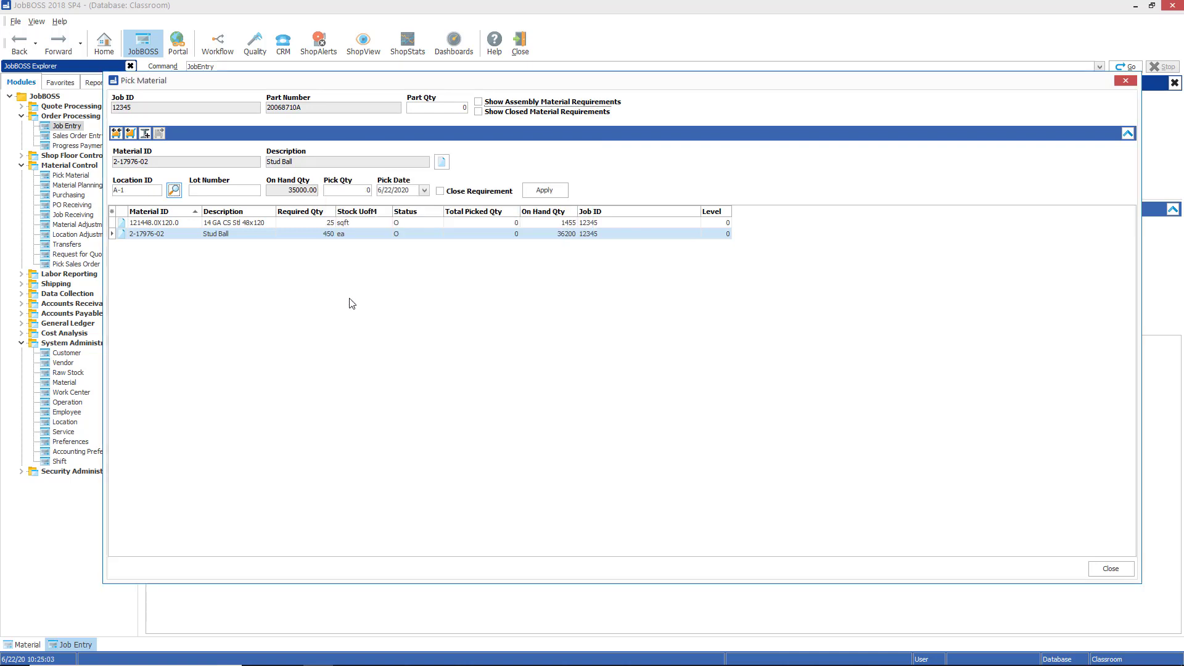
left_click(363, 189)
left_click(363, 189)
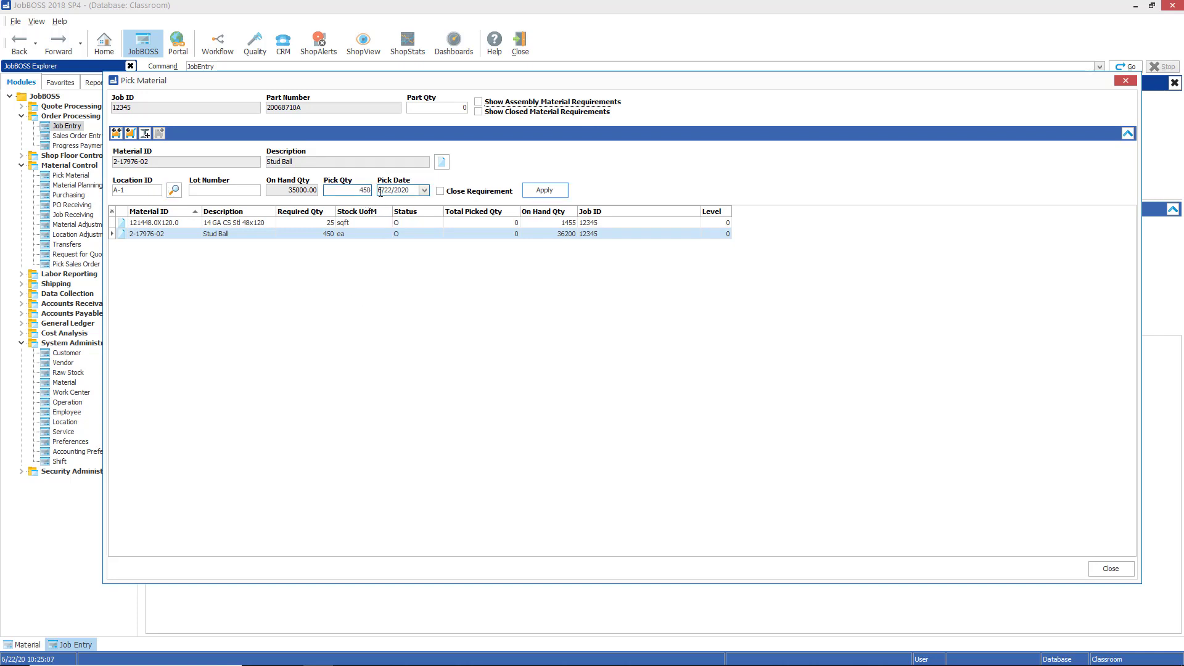
left_click(545, 191)
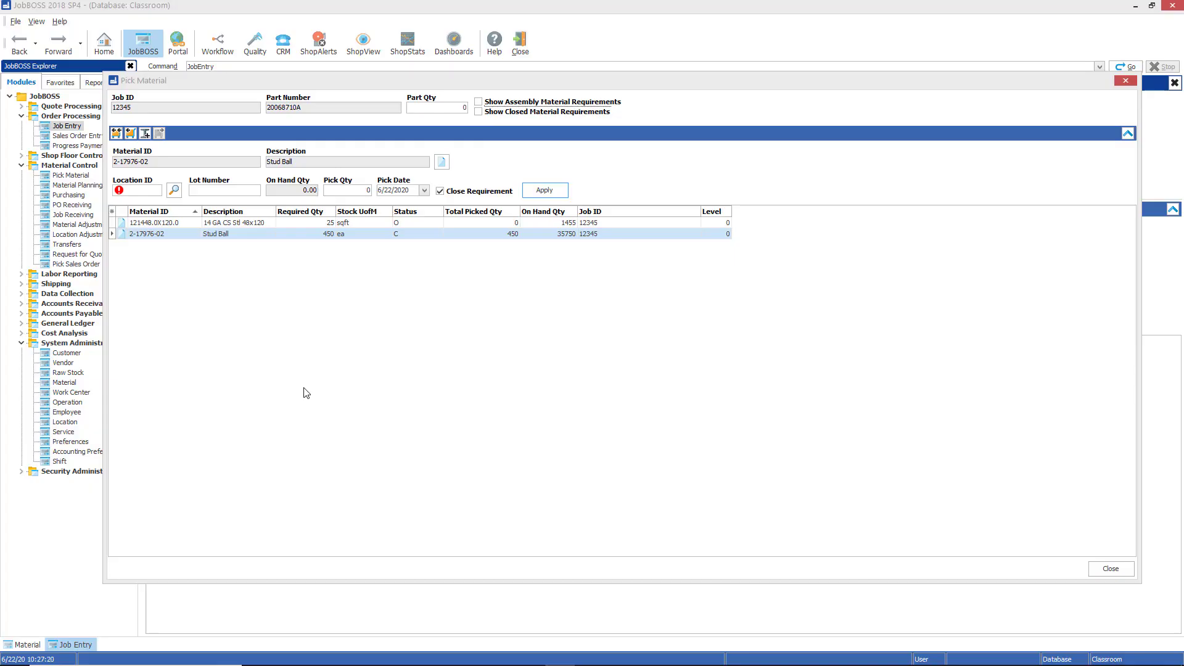
Pick 25 sqft of the 121448.0X120.0 sheet, close that requirement, and exit Pick Material
left_click(146, 224)
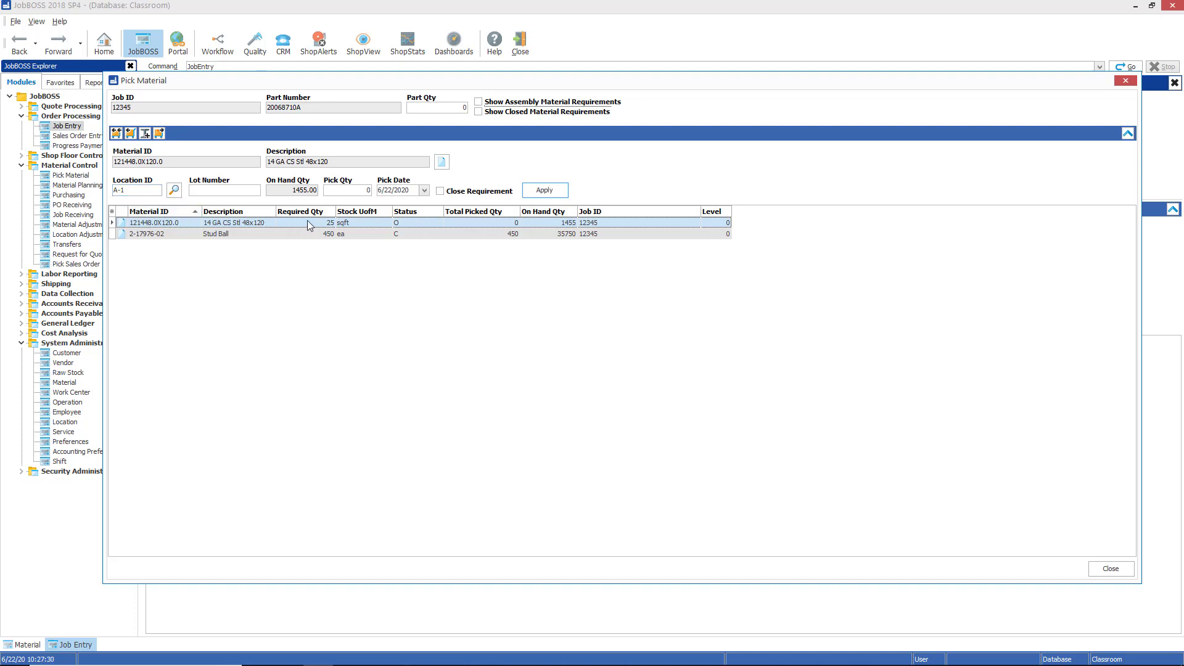
left_click(366, 191)
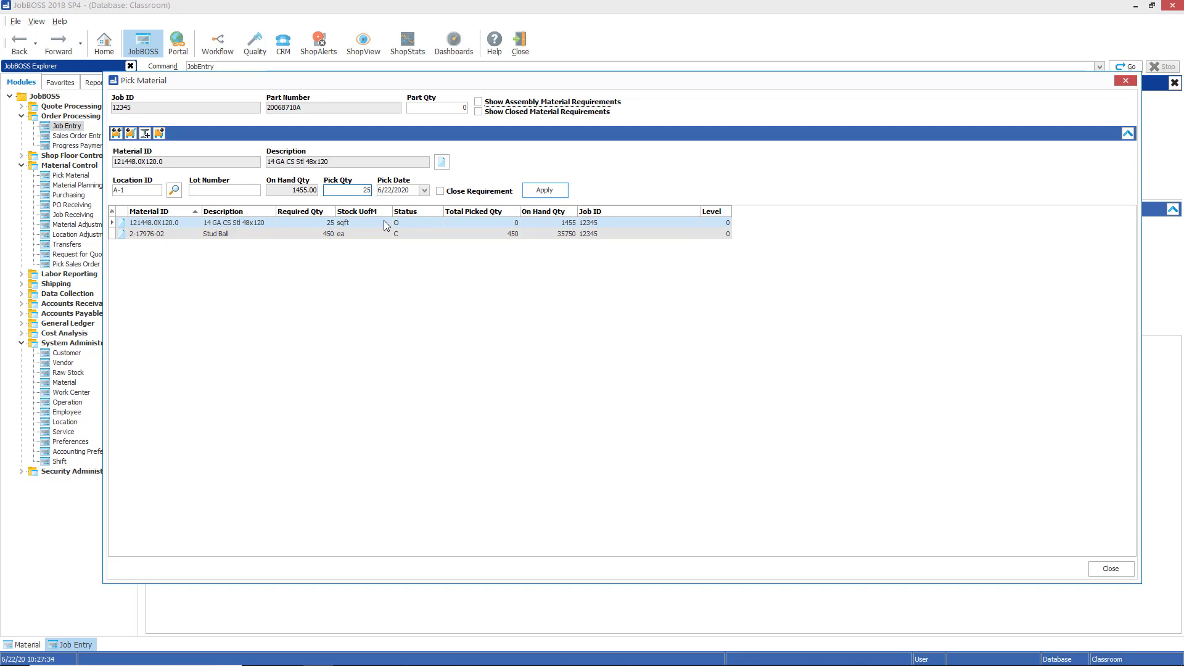
left_click(529, 195)
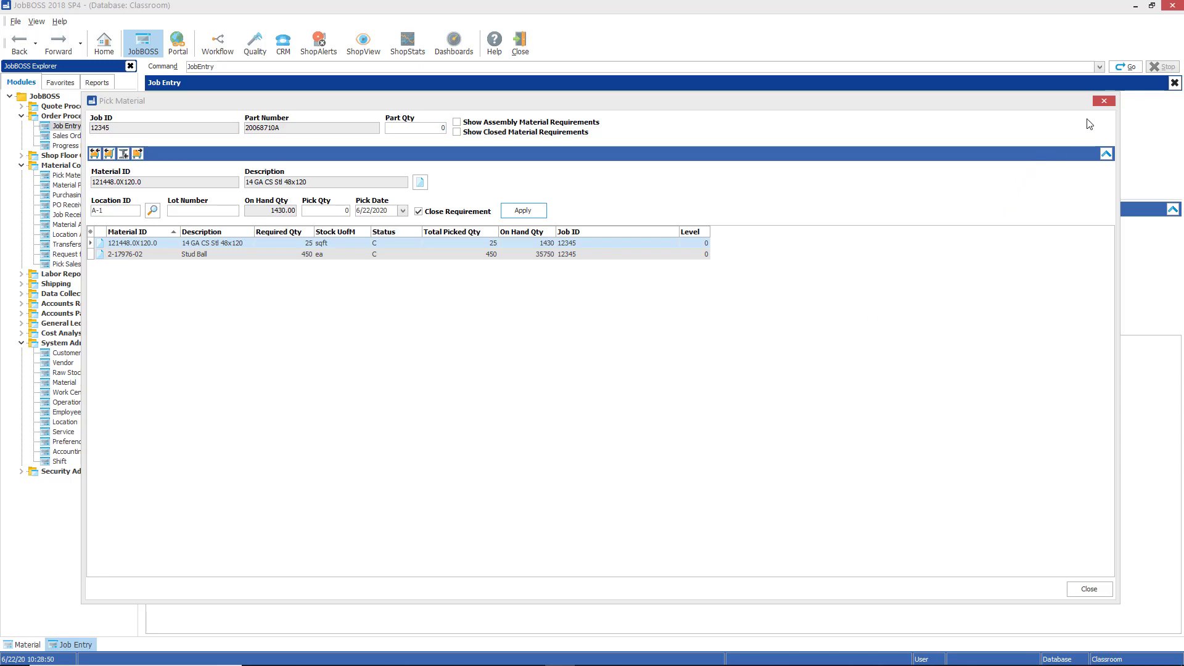
left_click(1104, 101)
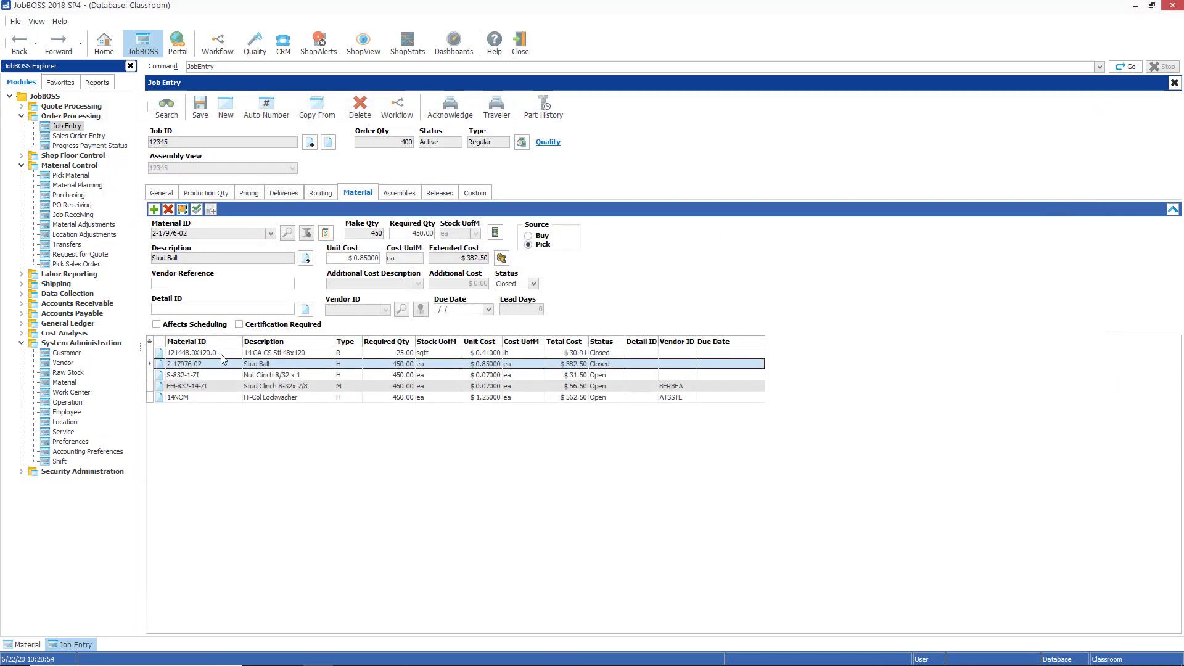
left_click(199, 354)
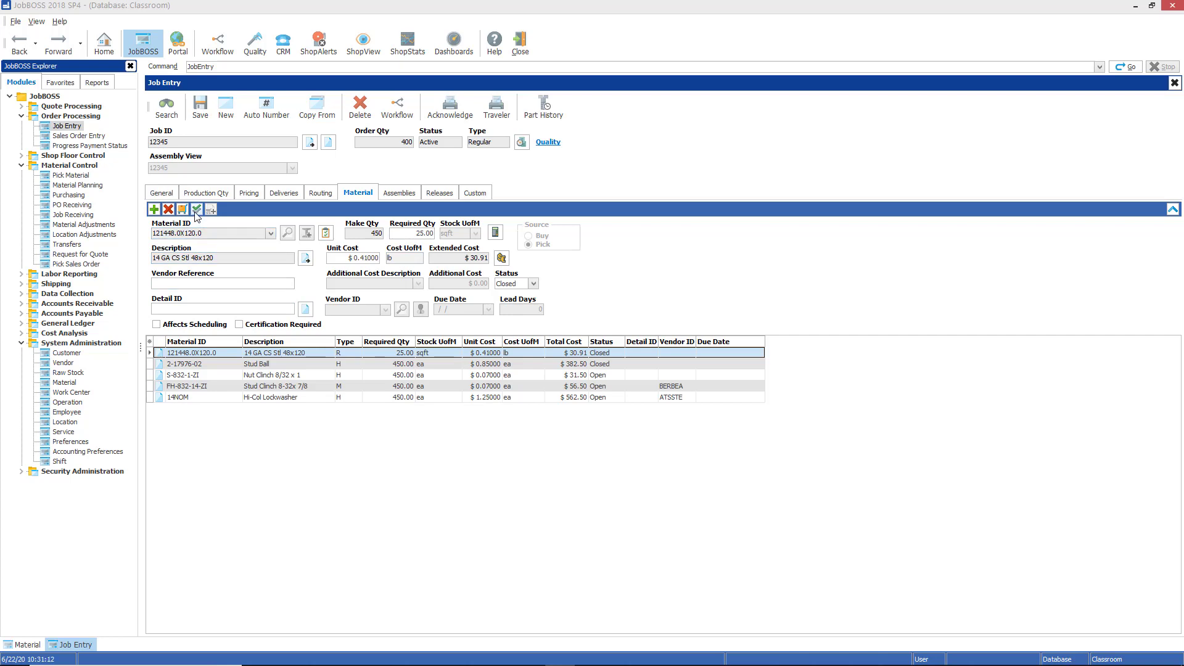
left_click(199, 398)
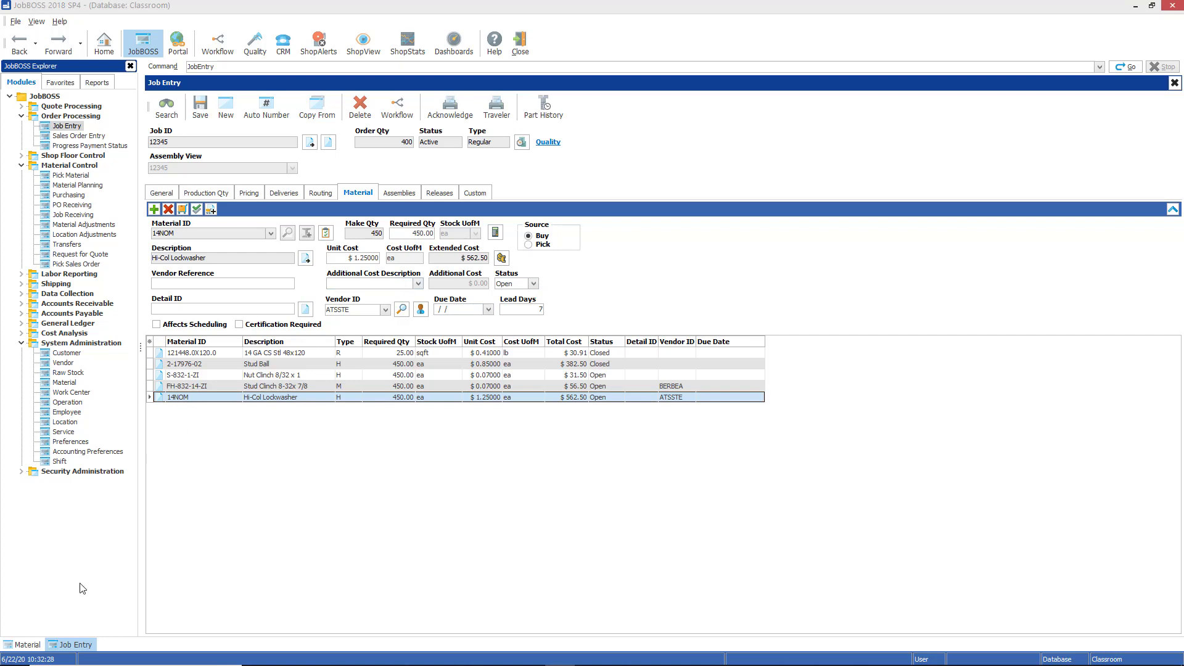
Look up material 14NOM, the Hi-Col Lockwasher, in the Material window
left_click(28, 645)
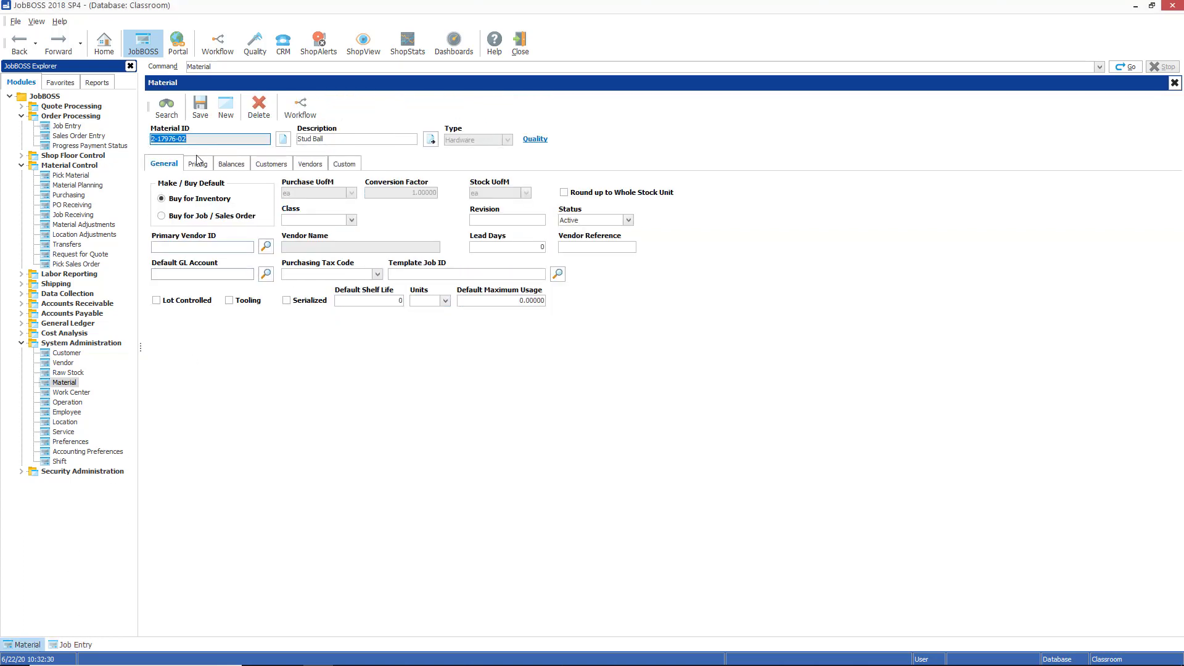
left_click(225, 111)
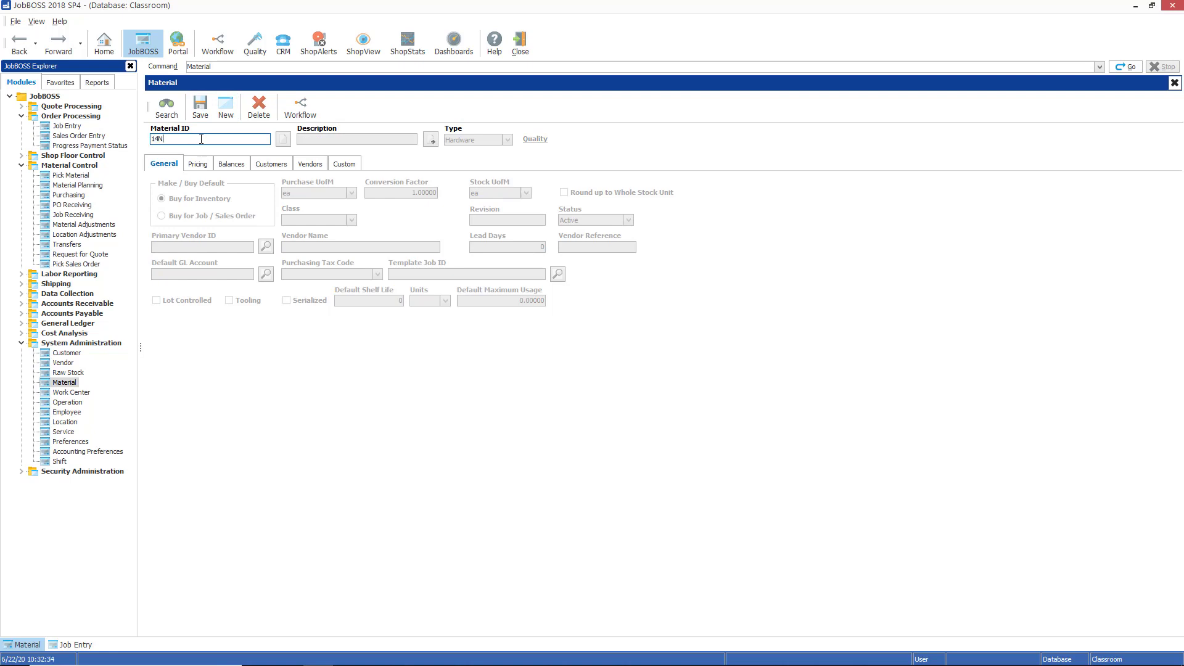
key("Tab")
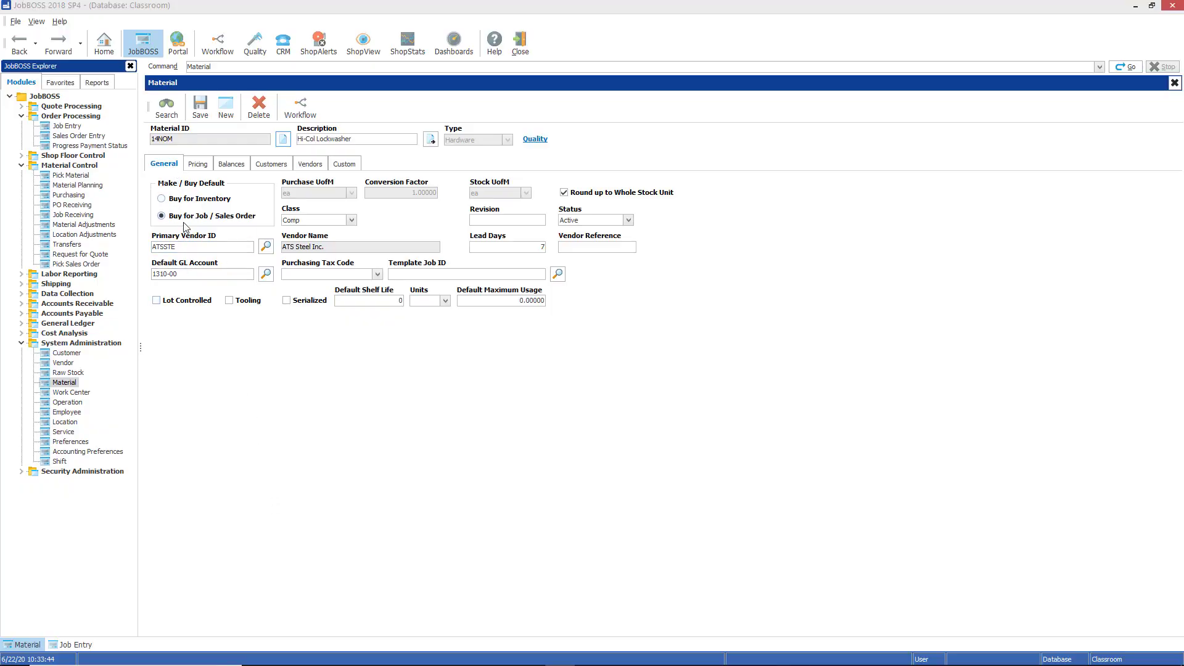
Return to Job Entry and select job 12345's 14NOM Hi-Col Lockwasher requirement
left_click(74, 645)
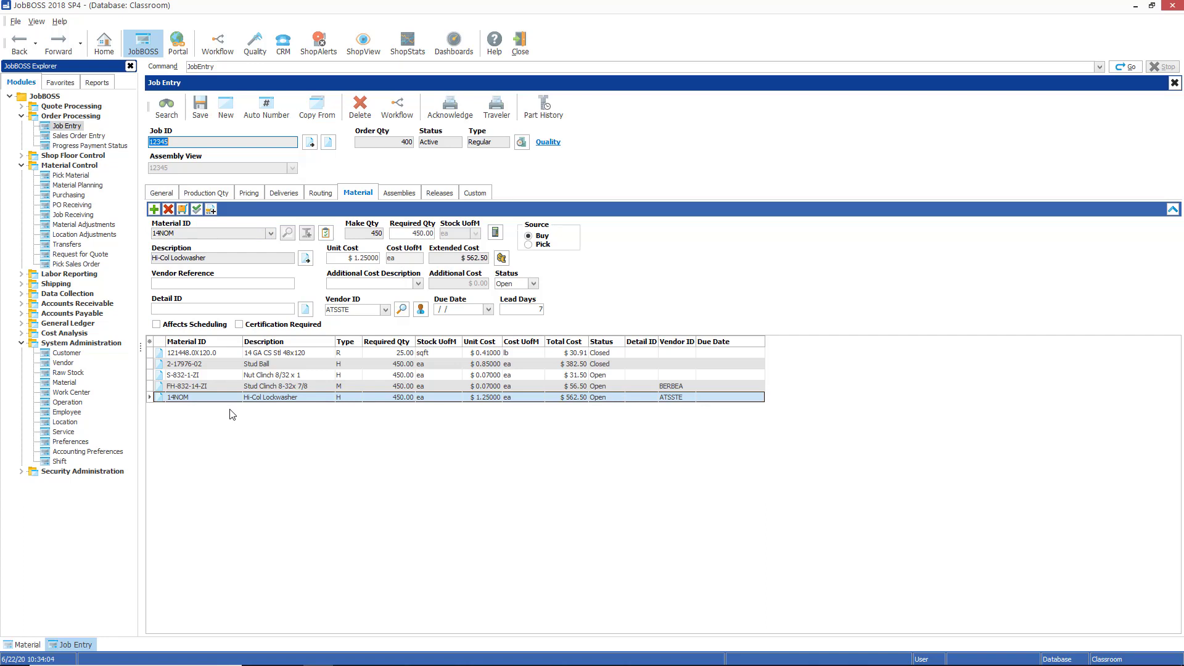
left_click(200, 399)
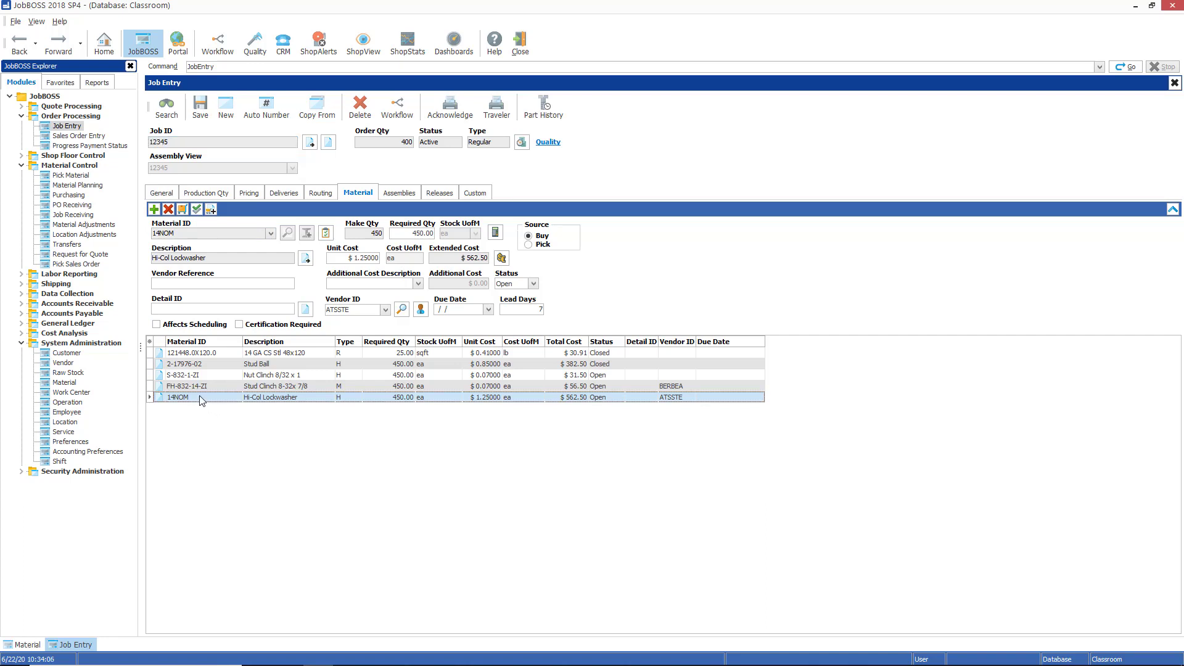
Check stock for the 14NOM lockwasher (1000 on hand) and switch it from Buy to Pick
left_click(197, 211)
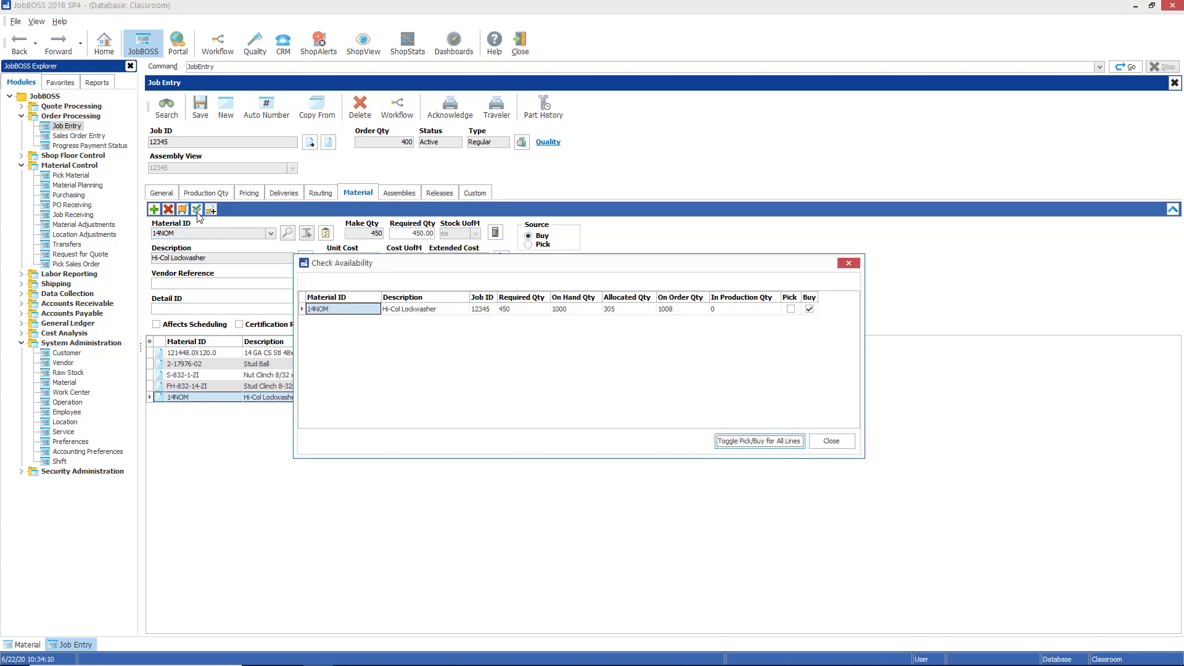
left_click_drag(422, 267, 356, 269)
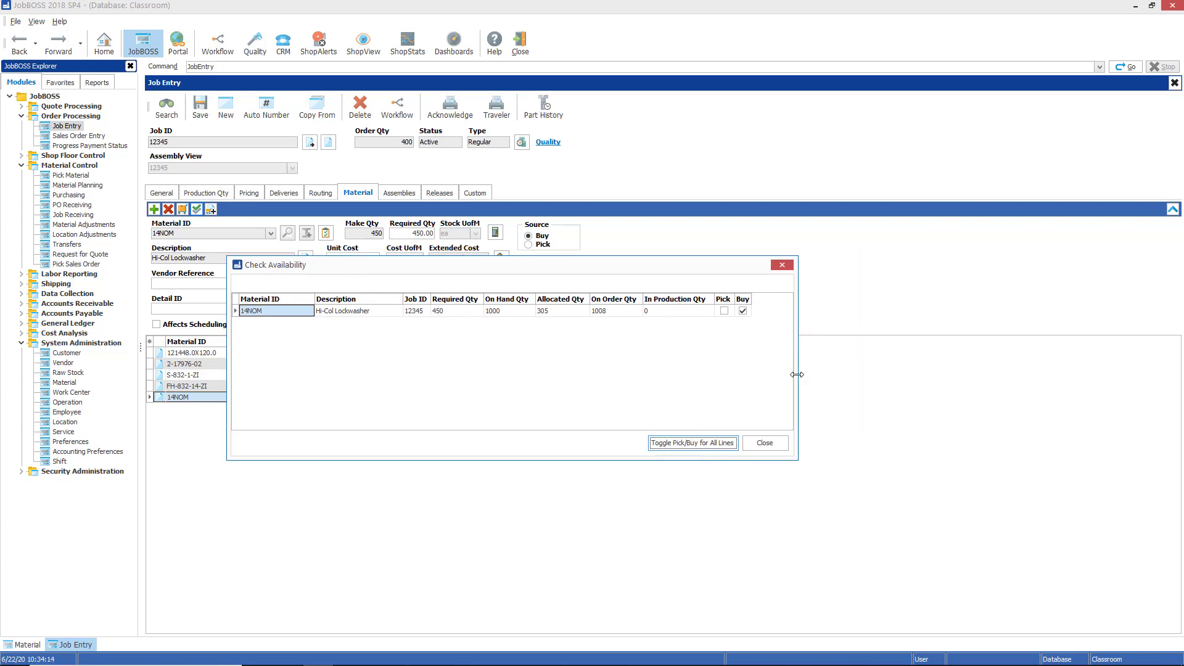
left_click_drag(798, 375, 935, 370)
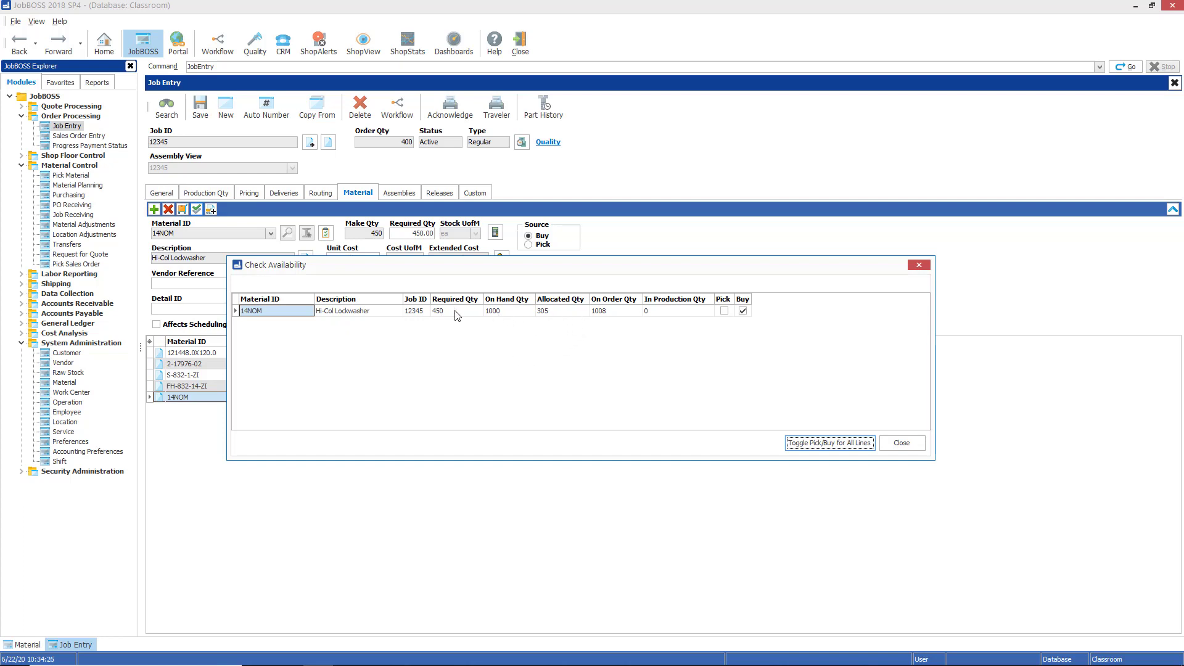
left_click_drag(463, 271, 455, 444)
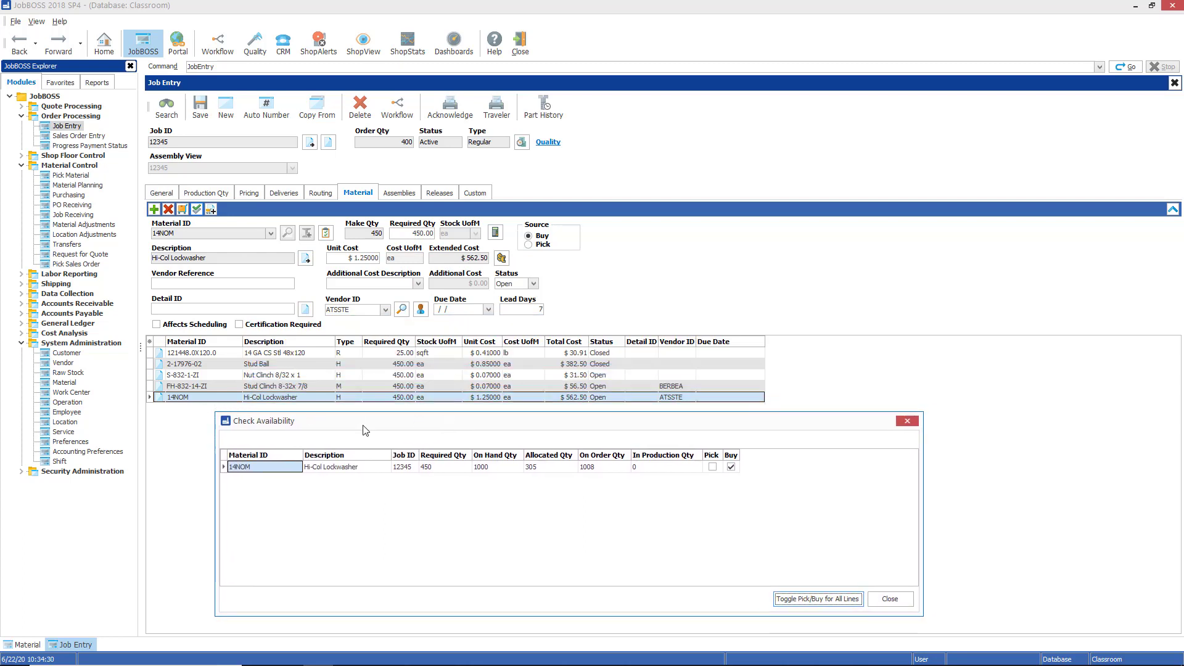
mouse_move(370, 434)
left_mouse_down()
mouse_move(372, 421)
mouse_move(362, 431)
left_mouse_up()
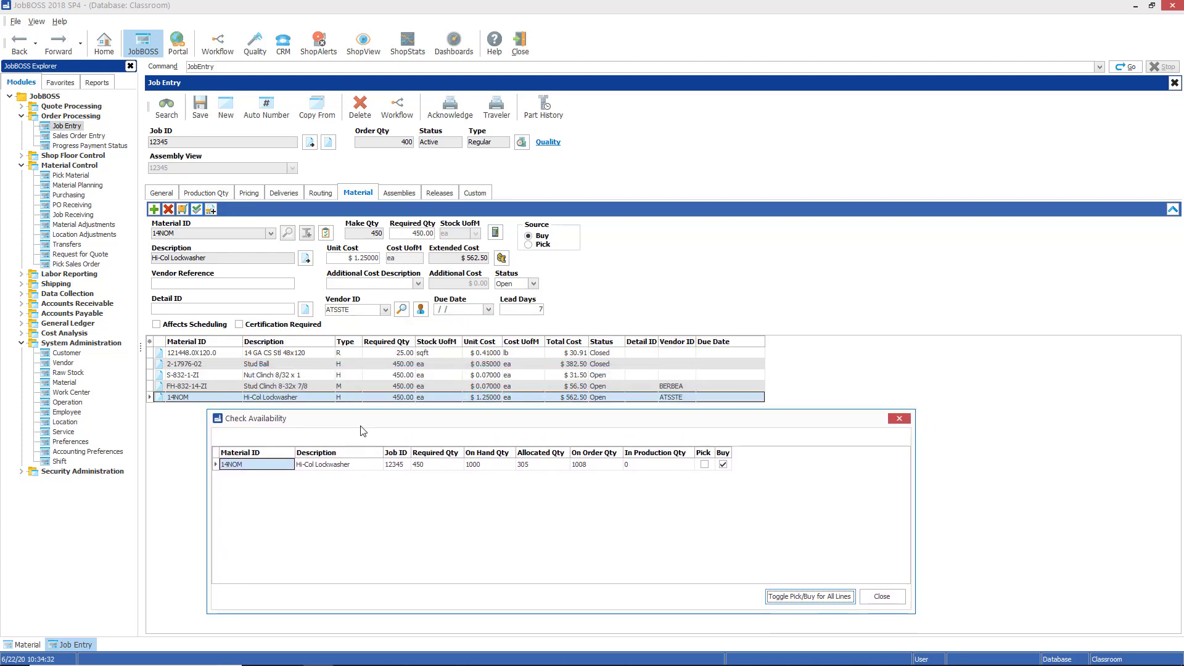
left_click(704, 466)
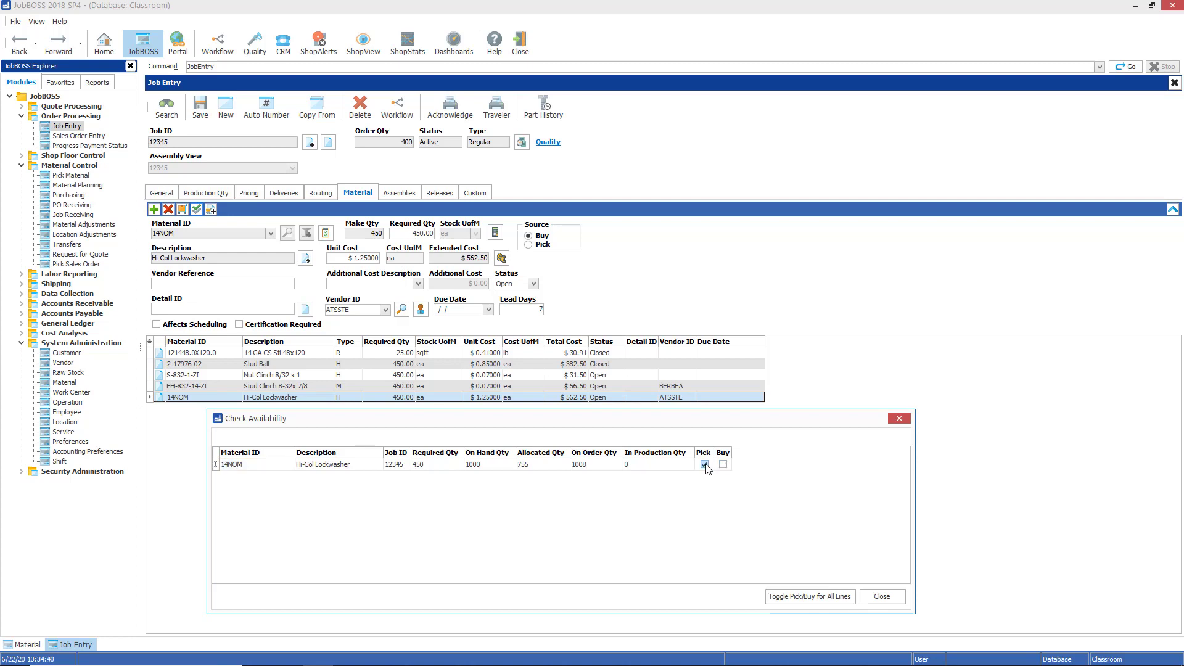
left_click(882, 597)
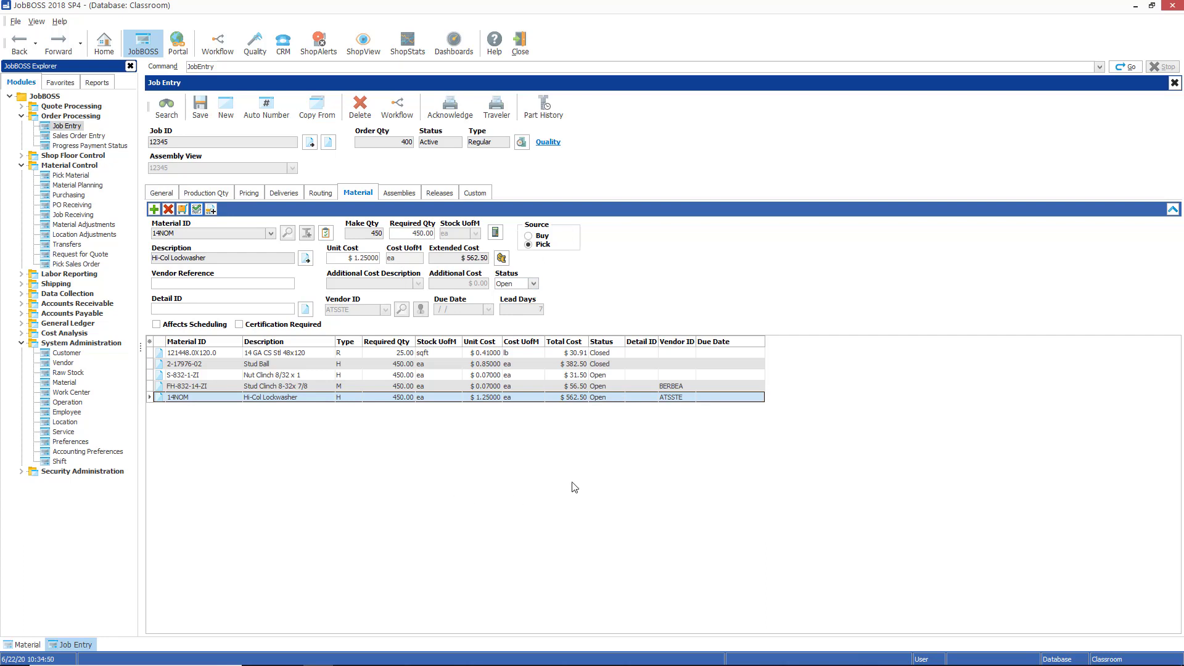
Save job 12345 and select the 14NOM lockwasher requirement for picking
left_click(201, 107)
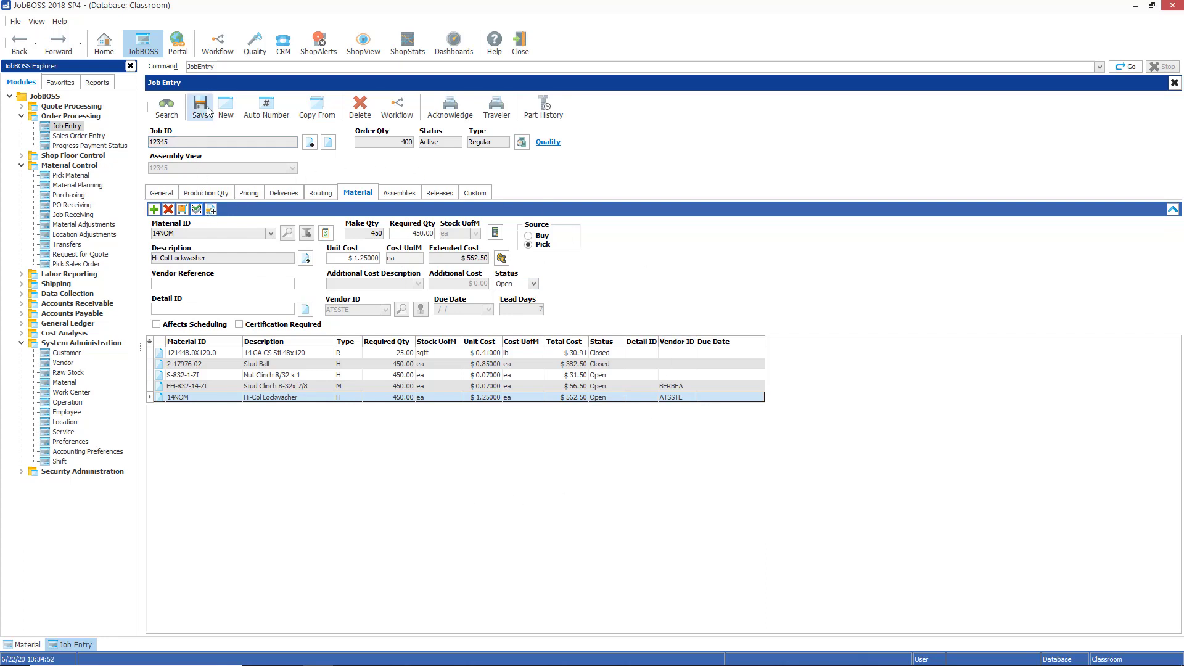
left_click(182, 211)
left_click(124, 246)
left_click(139, 246)
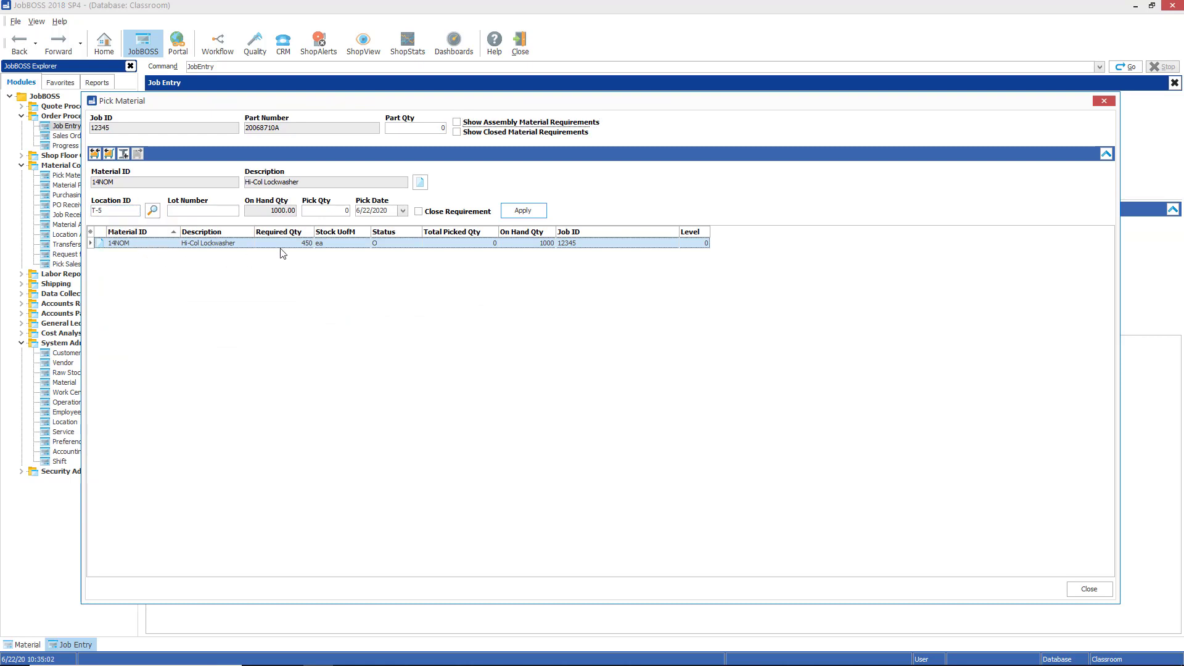
Pick 450 Hi-Col Lockwashers and close the requirement
left_click(343, 212)
double_click(349, 211)
type("450")
left_click(523, 210)
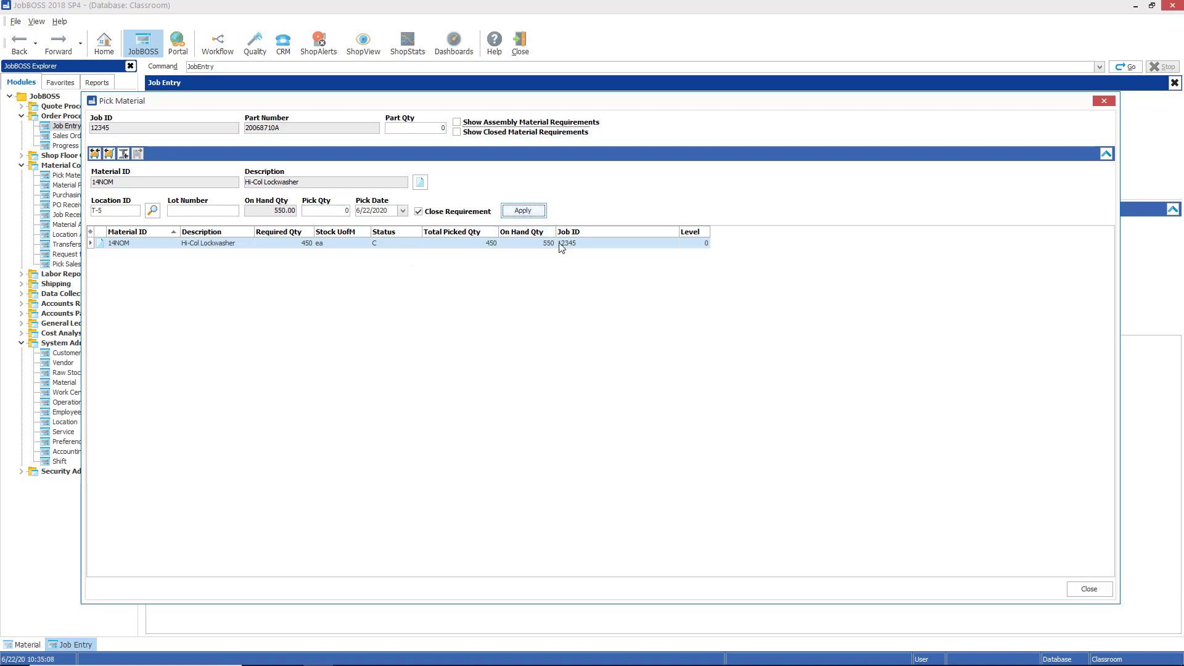
left_click(1104, 101)
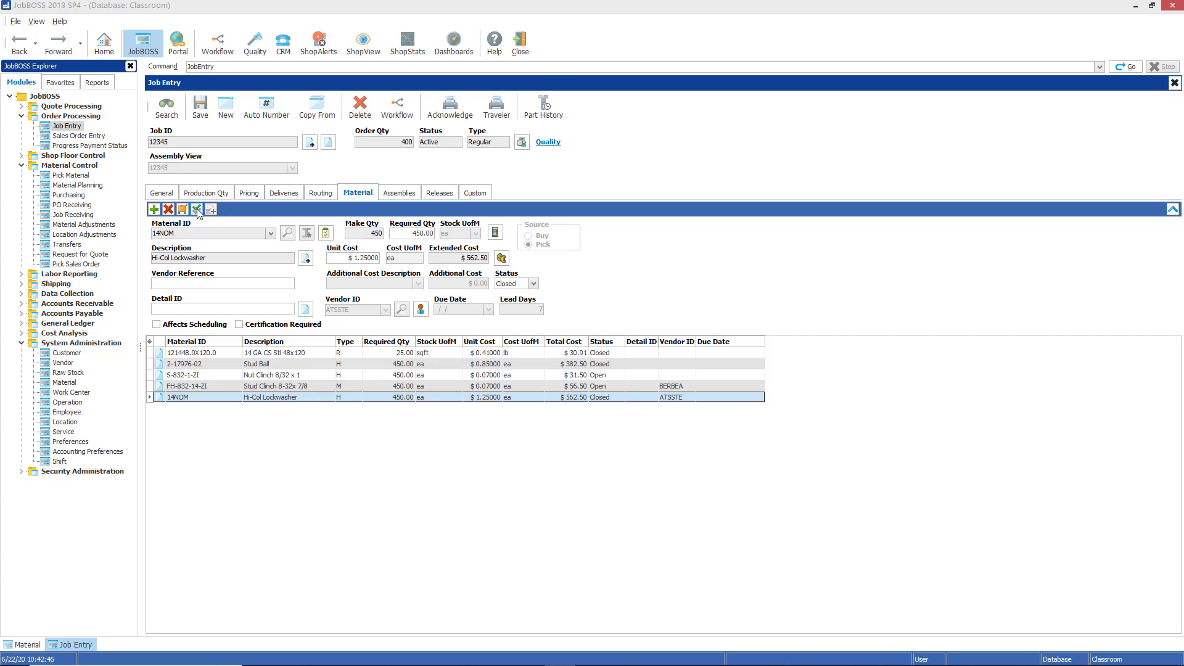
left_click(197, 212)
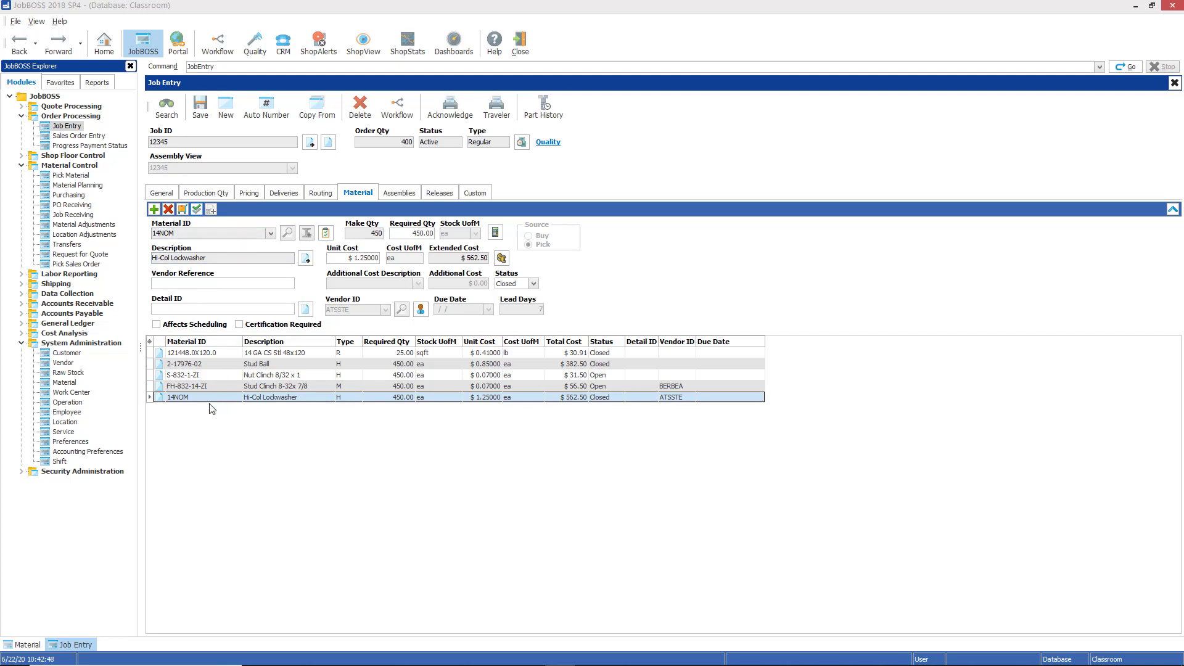